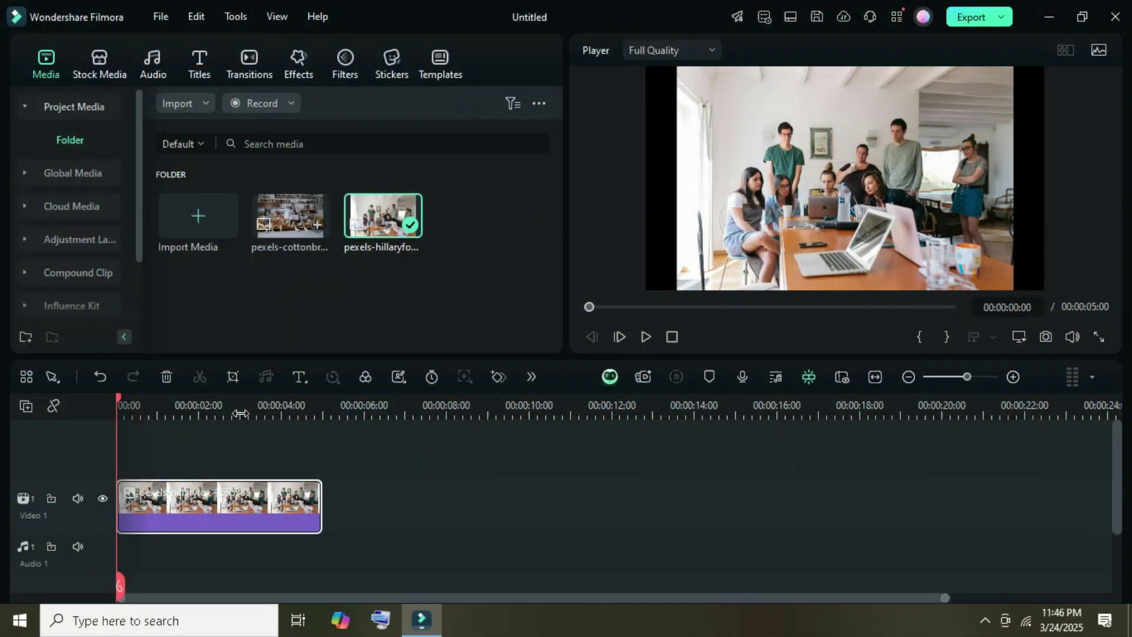
# Add the cottonbro photo to Video 1 and trim both photos to about 3 seconds
pyautogui.moveTo(282, 220); pyautogui.dragTo(397, 483)
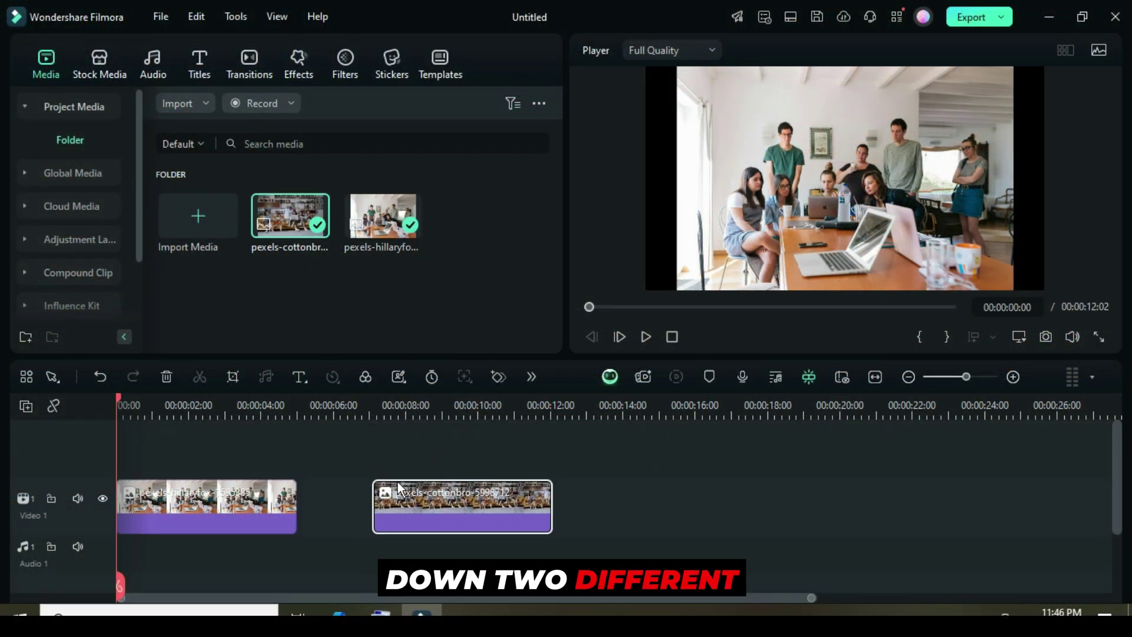
pyautogui.moveTo(294, 502); pyautogui.dragTo(221, 504)
pyautogui.click(387, 501)
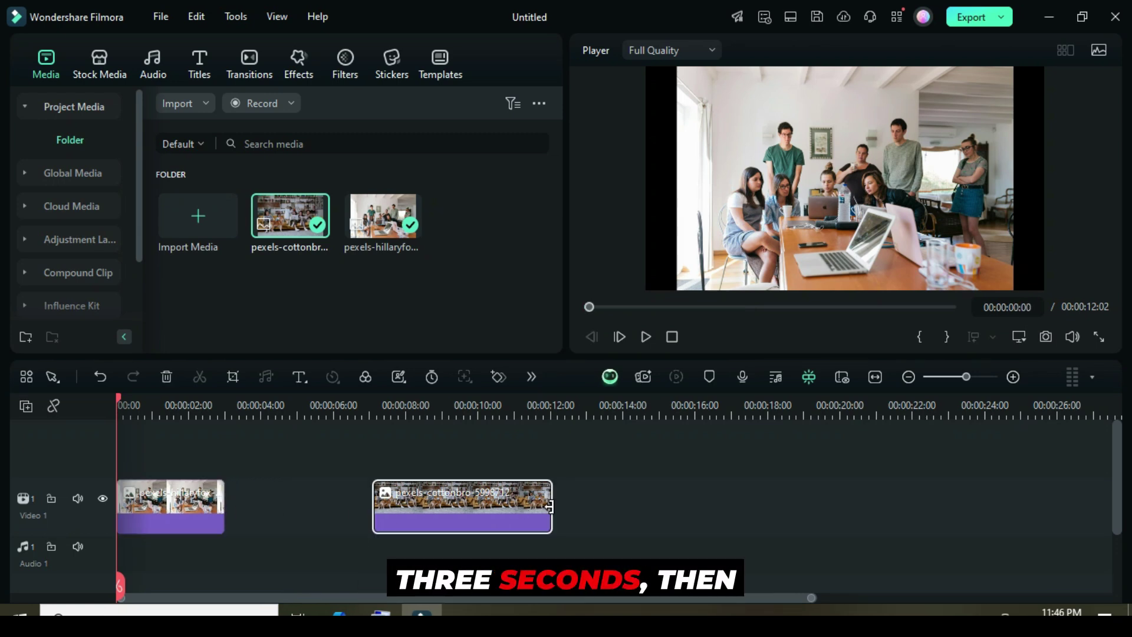
pyautogui.moveTo(551, 505); pyautogui.dragTo(480, 505)
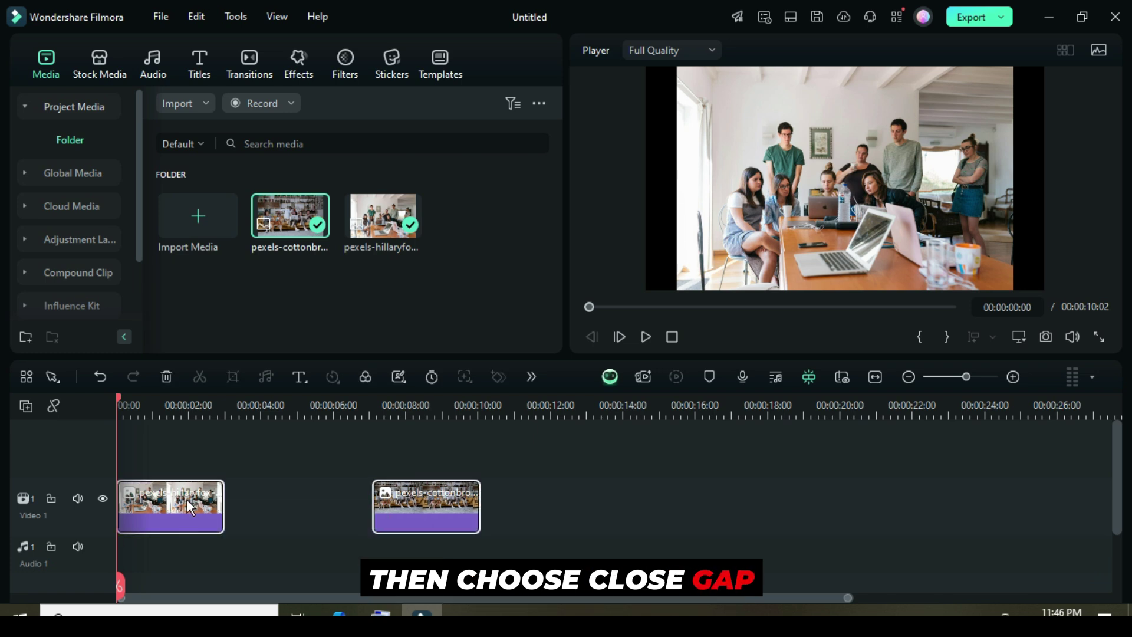
# Close the gap so the two 3-second photos run back to back
pyautogui.rightClick(188, 499)
pyautogui.click(222, 594)
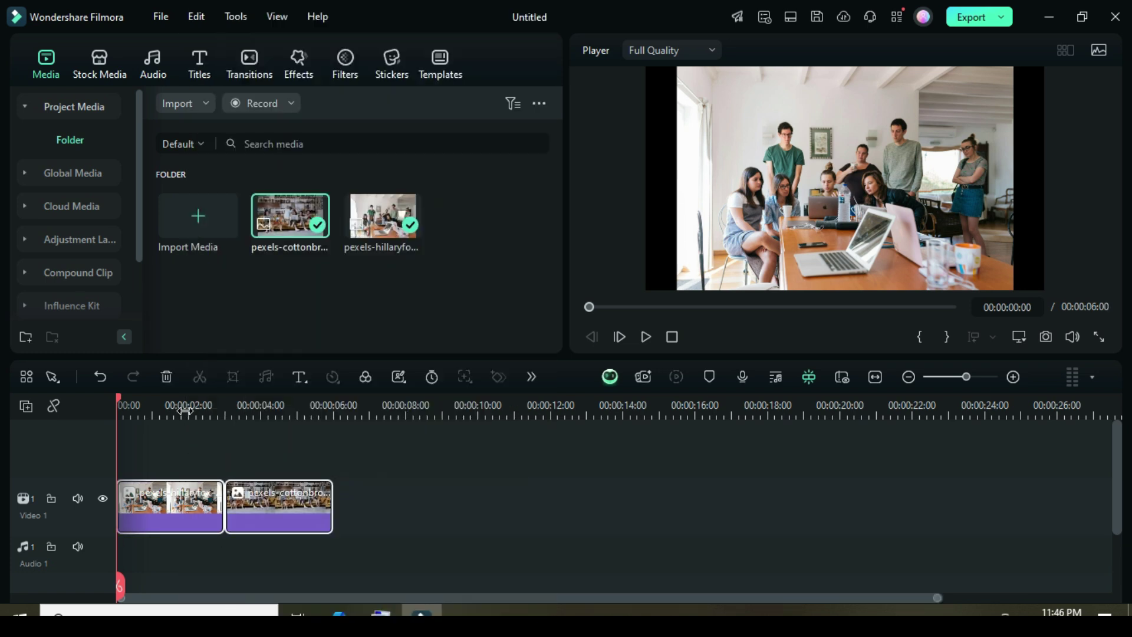
pyautogui.scroll(4, 293, 435)
pyautogui.scroll(-1, 293, 434)
pyautogui.click(457, 503)
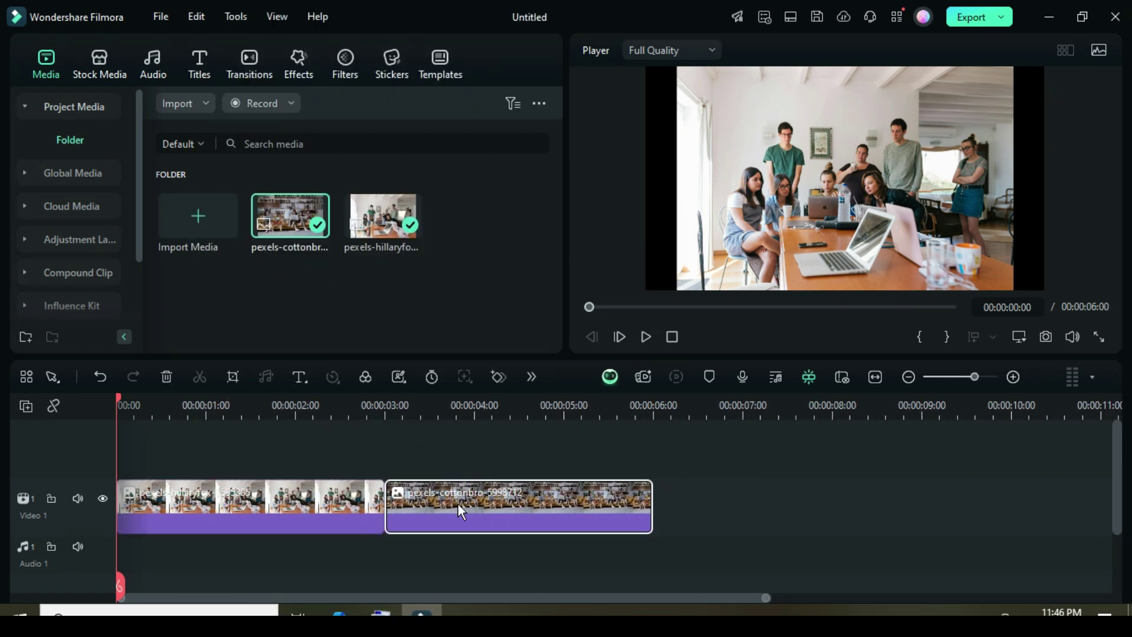
# Crop both photo clips to fit the frame, removing the black bars
pyautogui.moveTo(550, 554); pyautogui.dragTo(278, 496)
pyautogui.rightClick(278, 496)
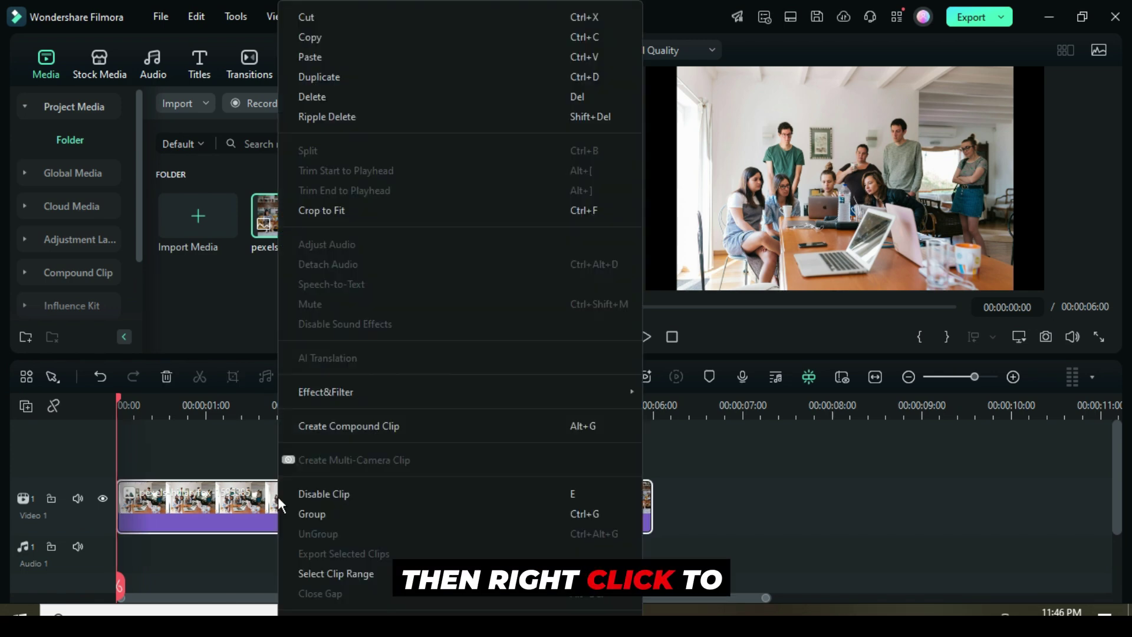
pyautogui.click(360, 210)
pyautogui.click(435, 504)
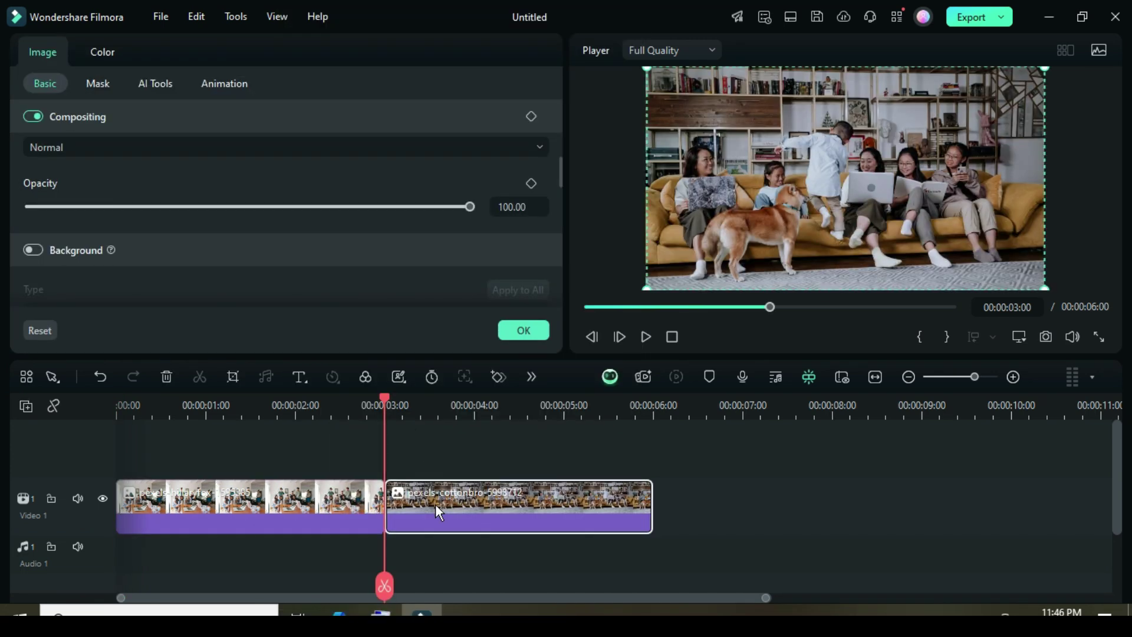
pyautogui.click(522, 330)
pyautogui.click(585, 309)
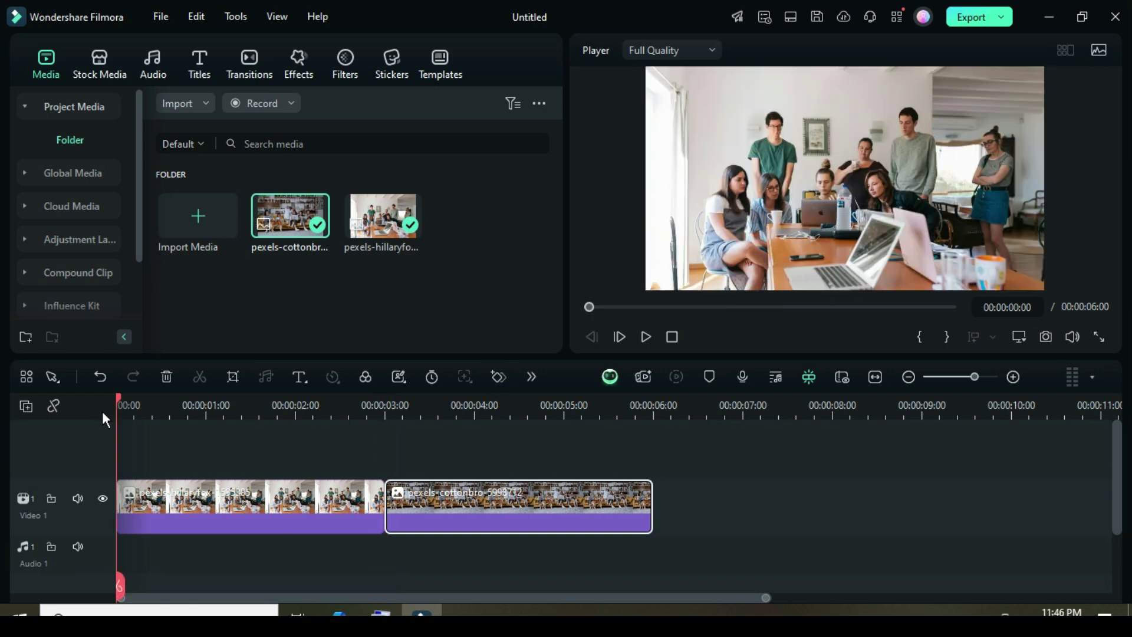
# Split the first photo at 2 seconds and the second photo at 4 seconds
pyautogui.click(180, 407)
pyautogui.moveTo(218, 420); pyautogui.dragTo(295, 433)
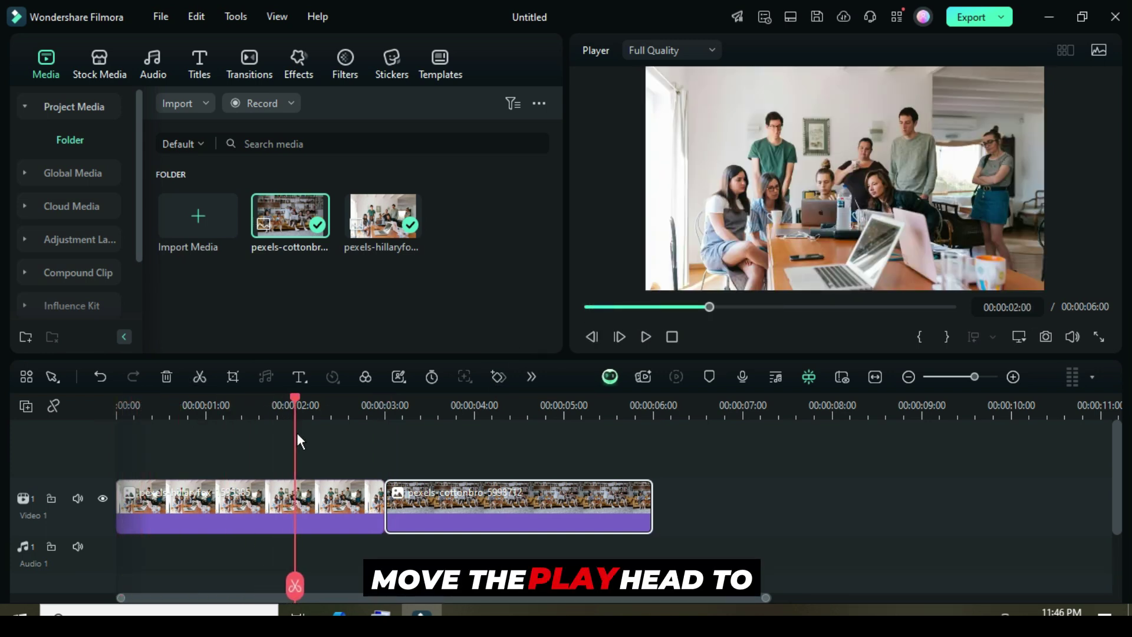
pyautogui.click(307, 502)
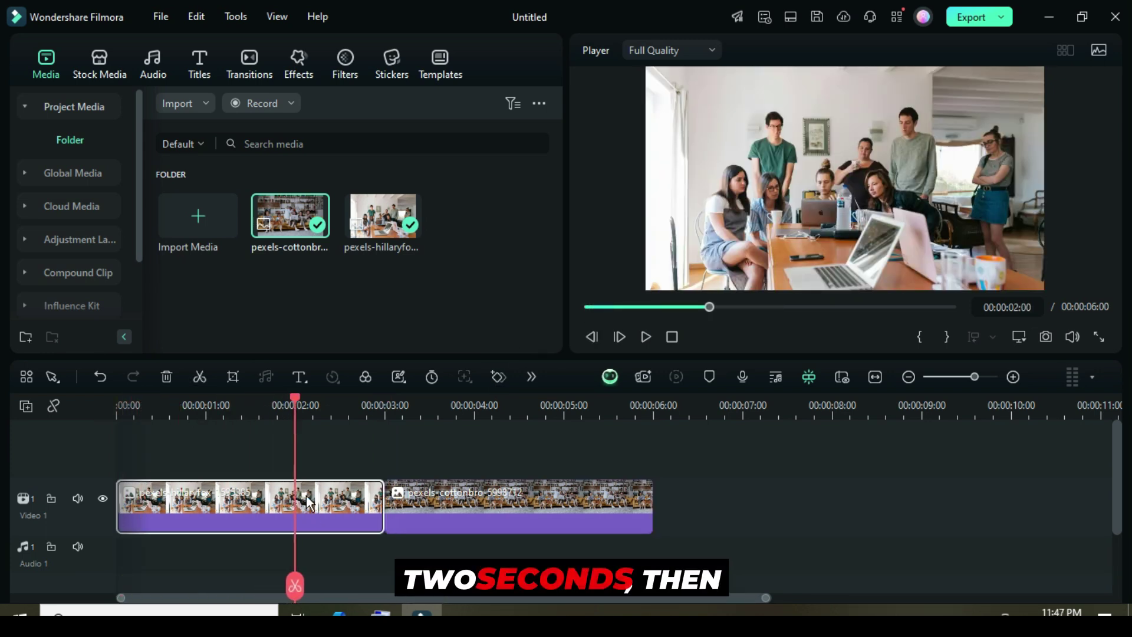
pyautogui.click(199, 376)
pyautogui.moveTo(301, 401); pyautogui.dragTo(474, 402)
pyautogui.click(482, 504)
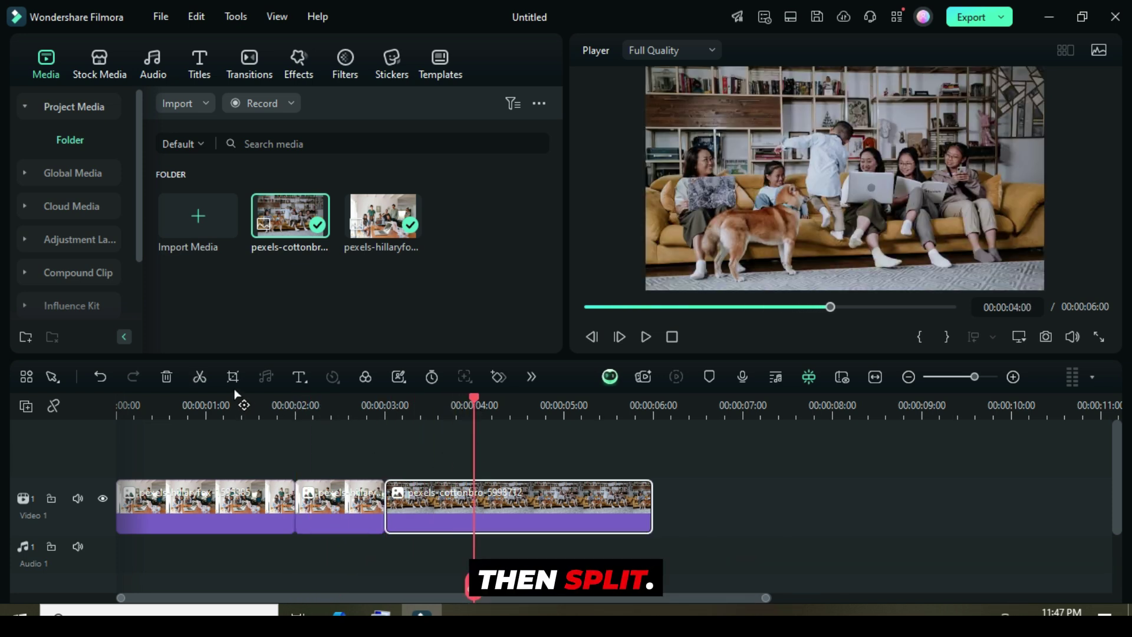
pyautogui.click(201, 376)
# Apply the Basic 3D effect to the 2–3 second piece
pyautogui.click(330, 501)
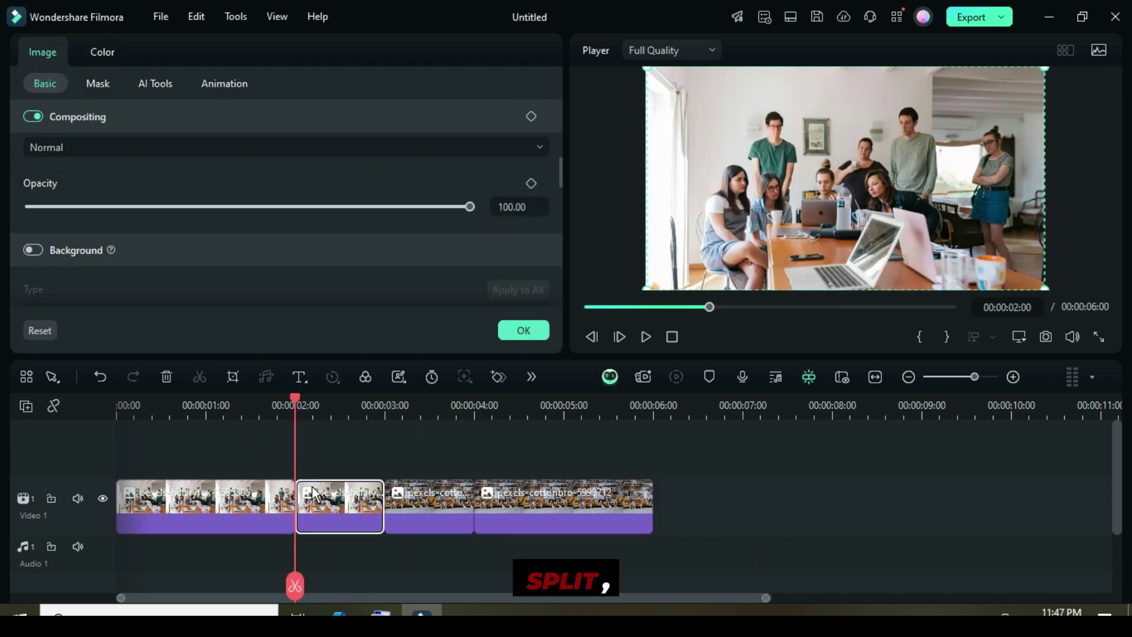
pyautogui.click(517, 332)
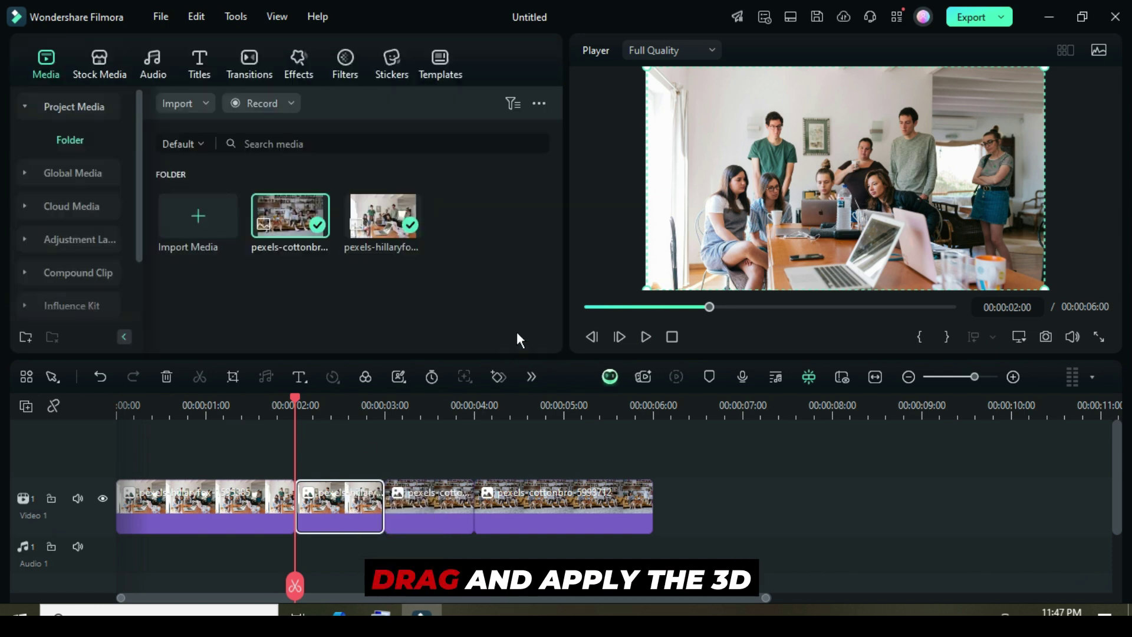
pyautogui.click(302, 74)
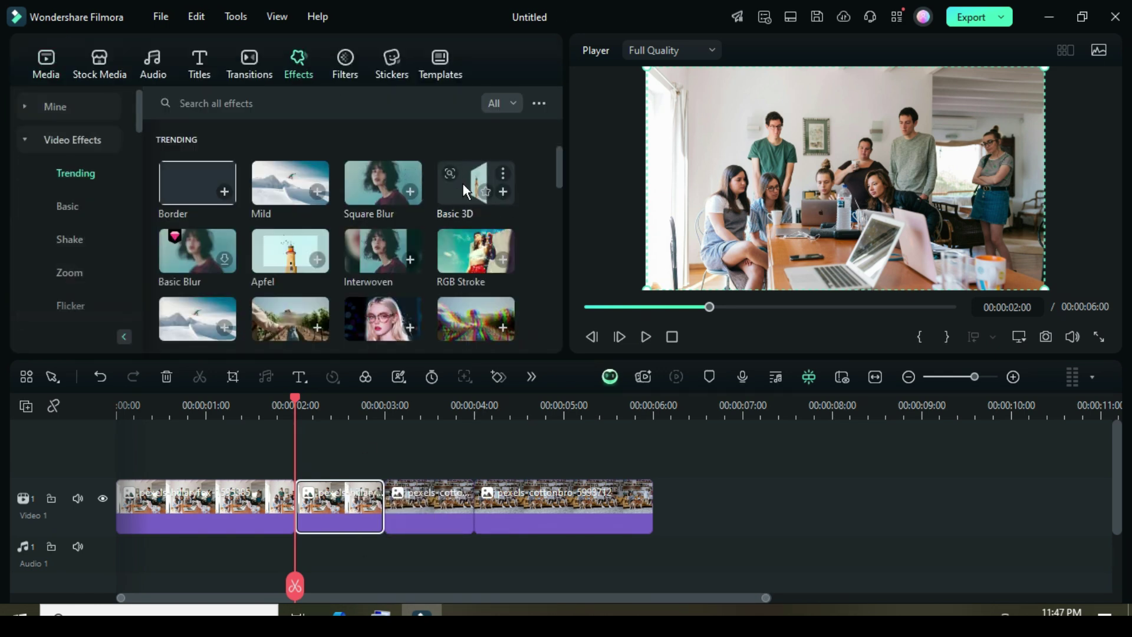
pyautogui.moveTo(463, 184)
pyautogui.mouseDown()
pyautogui.moveTo(366, 397)
pyautogui.moveTo(329, 505)
pyautogui.moveTo(345, 512)
pyautogui.mouseUp()
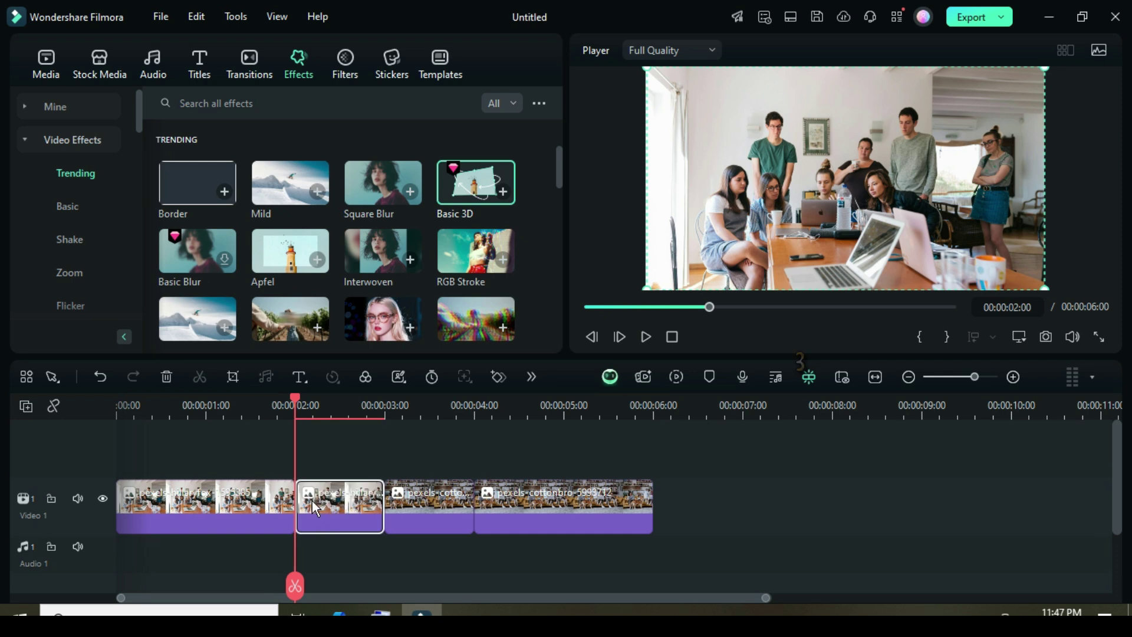
# Keyframe Basic 3D Rotate at 0° at 2 seconds and 90° at 3 seconds
pyautogui.doubleClick(329, 503)
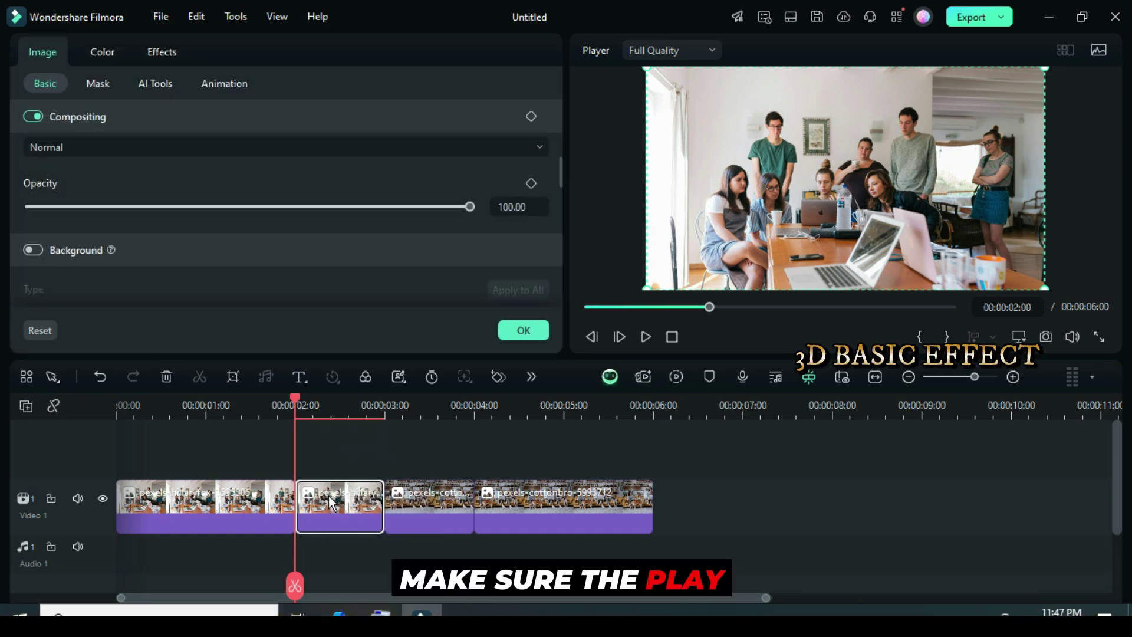
pyautogui.click(151, 47)
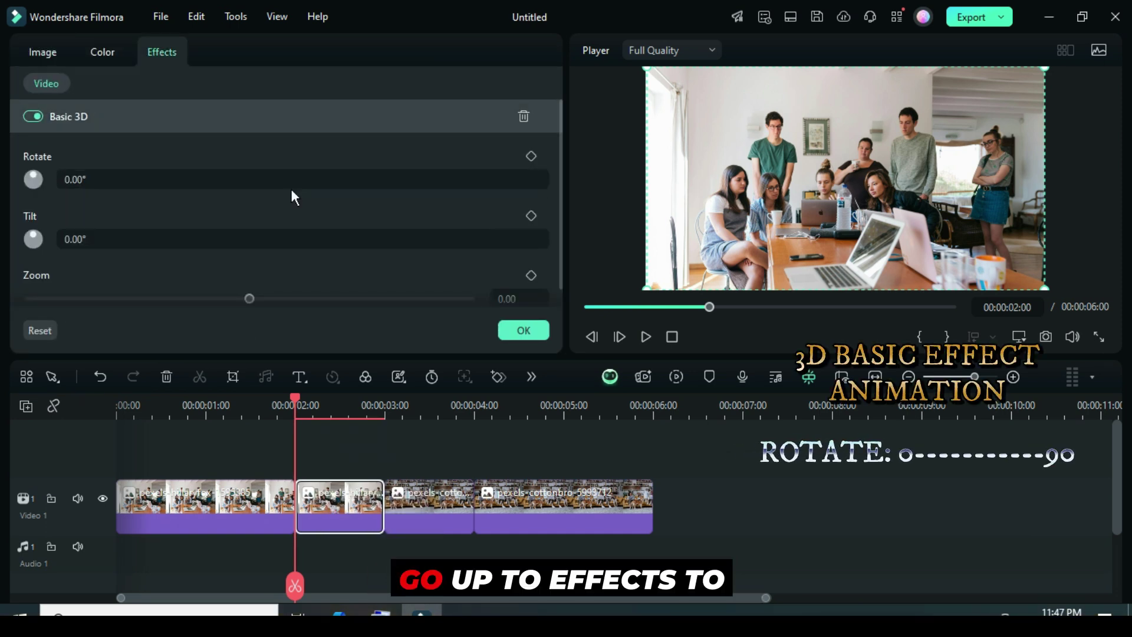
pyautogui.click(530, 155)
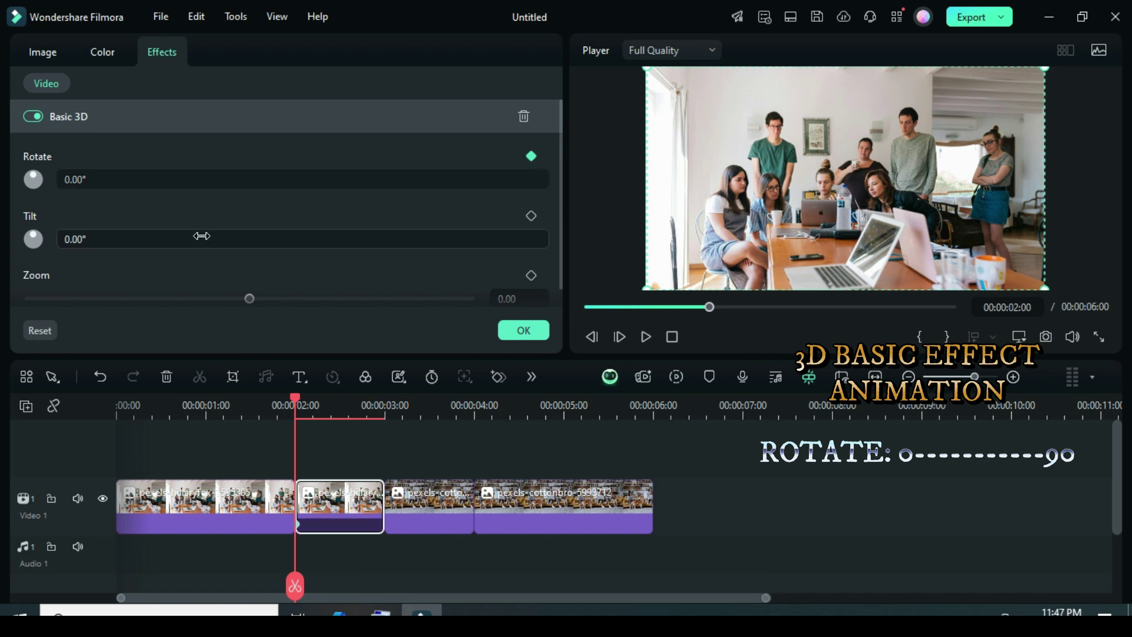
pyautogui.moveTo(296, 401); pyautogui.dragTo(382, 402)
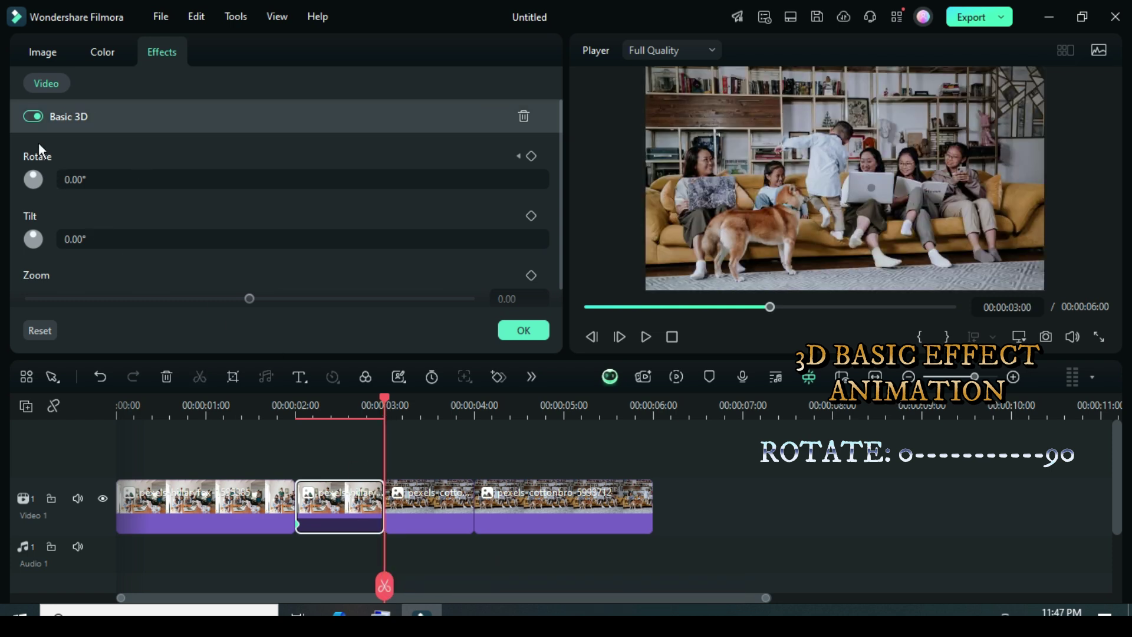
pyautogui.click(531, 156)
pyautogui.click(78, 180)
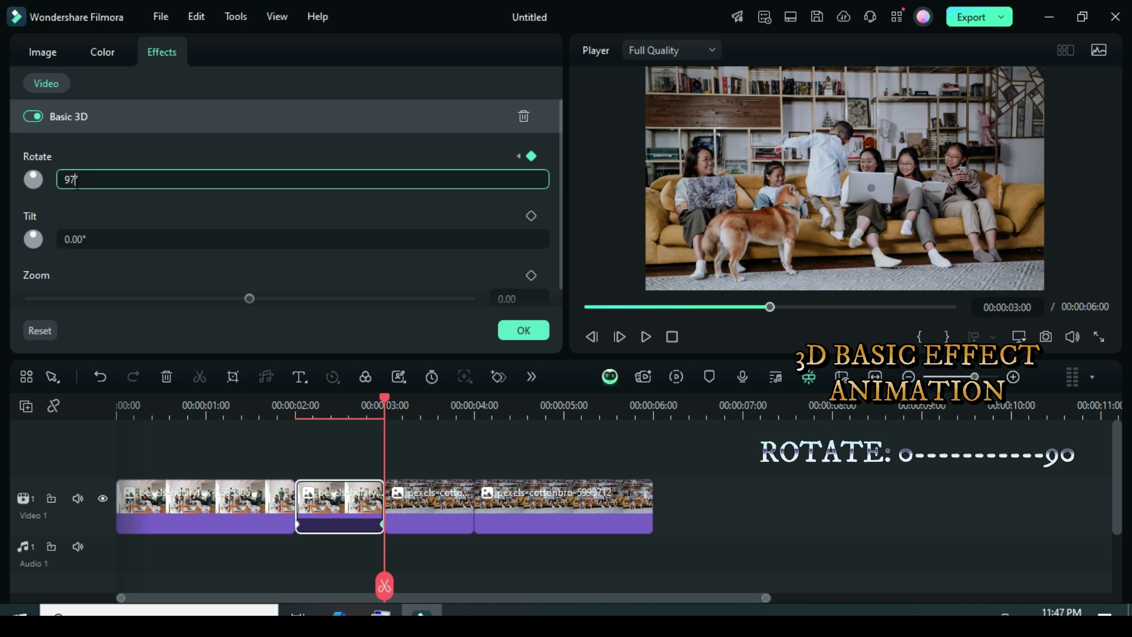
pyautogui.write('90')
pyautogui.press('Return')
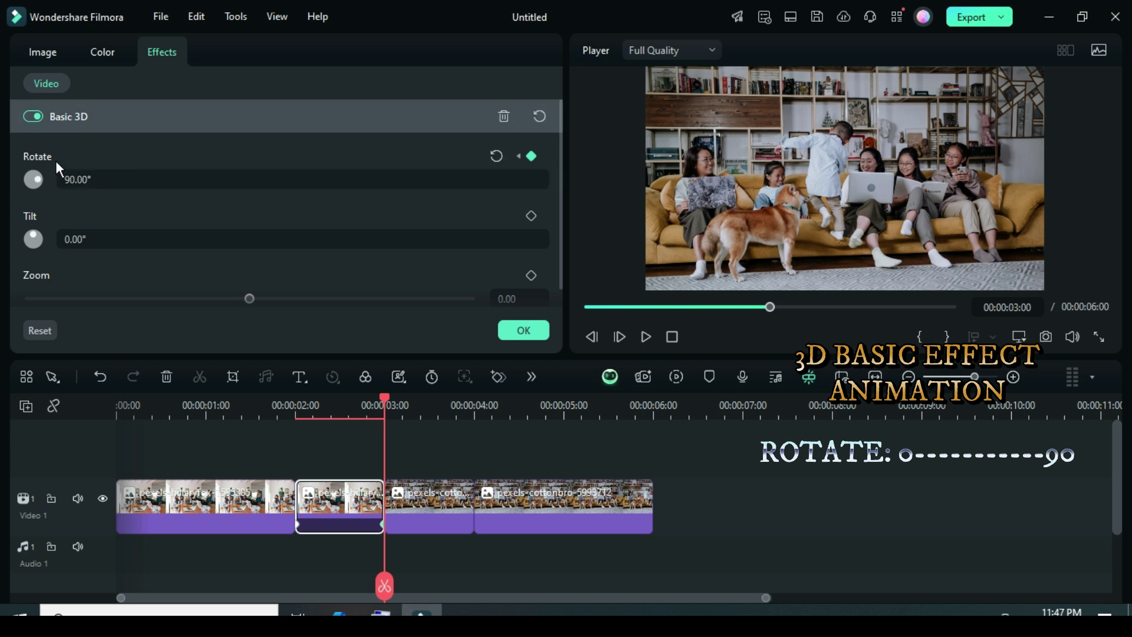
# Search the effects for 'crop' and apply Crop to the 2–3 second piece
pyautogui.click(510, 331)
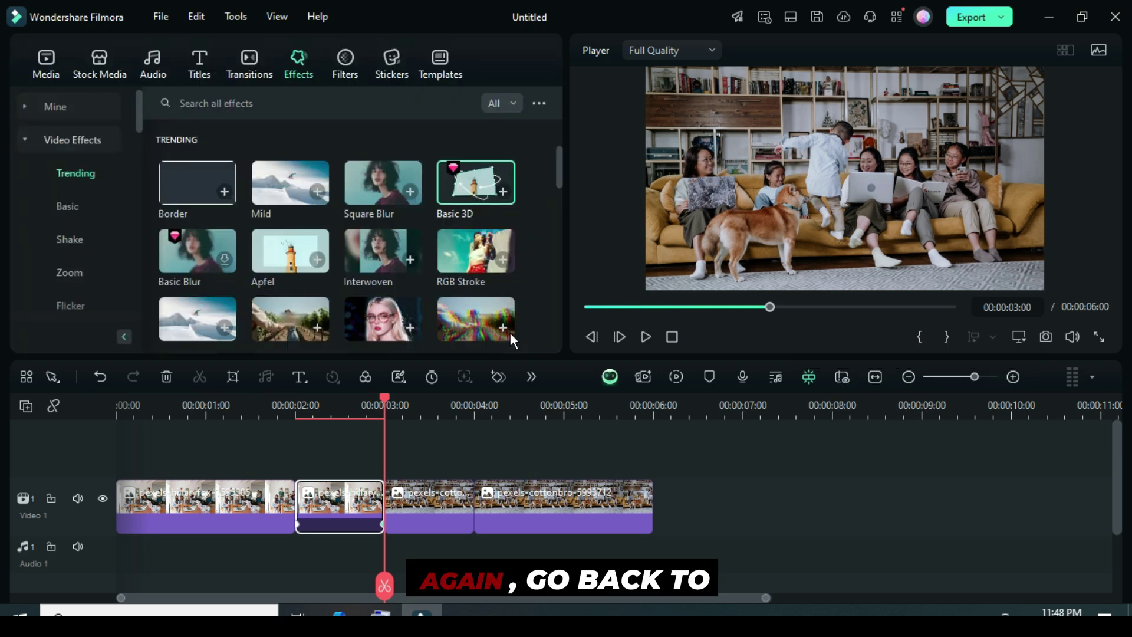
pyautogui.click(221, 103)
pyautogui.write('crop')
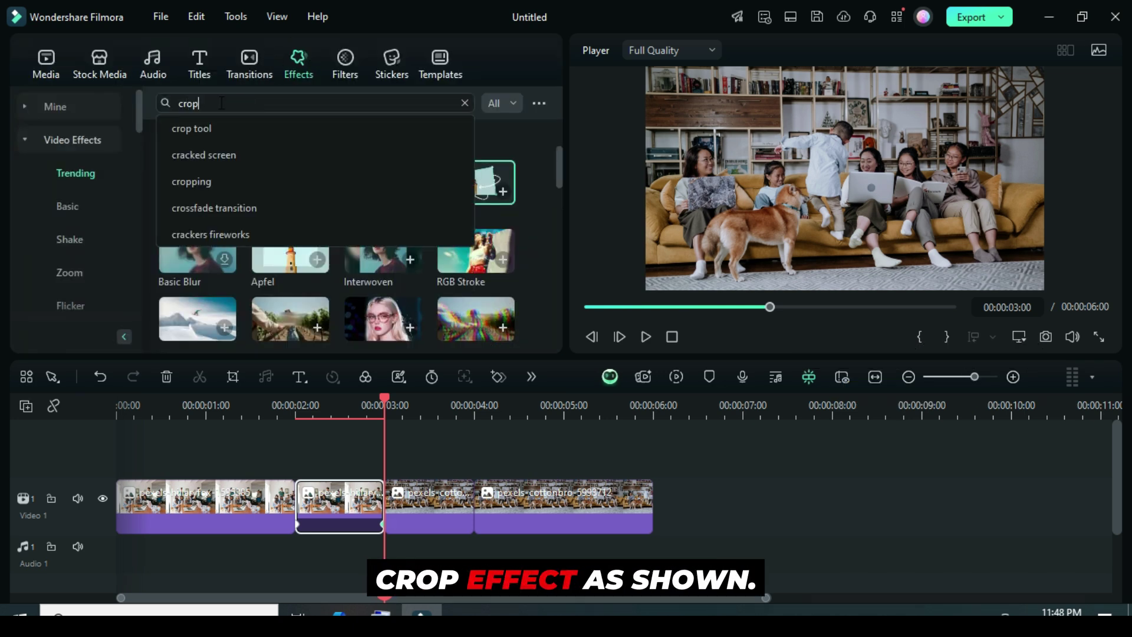
pyautogui.press('Return')
pyautogui.moveTo(199, 159); pyautogui.dragTo(345, 504)
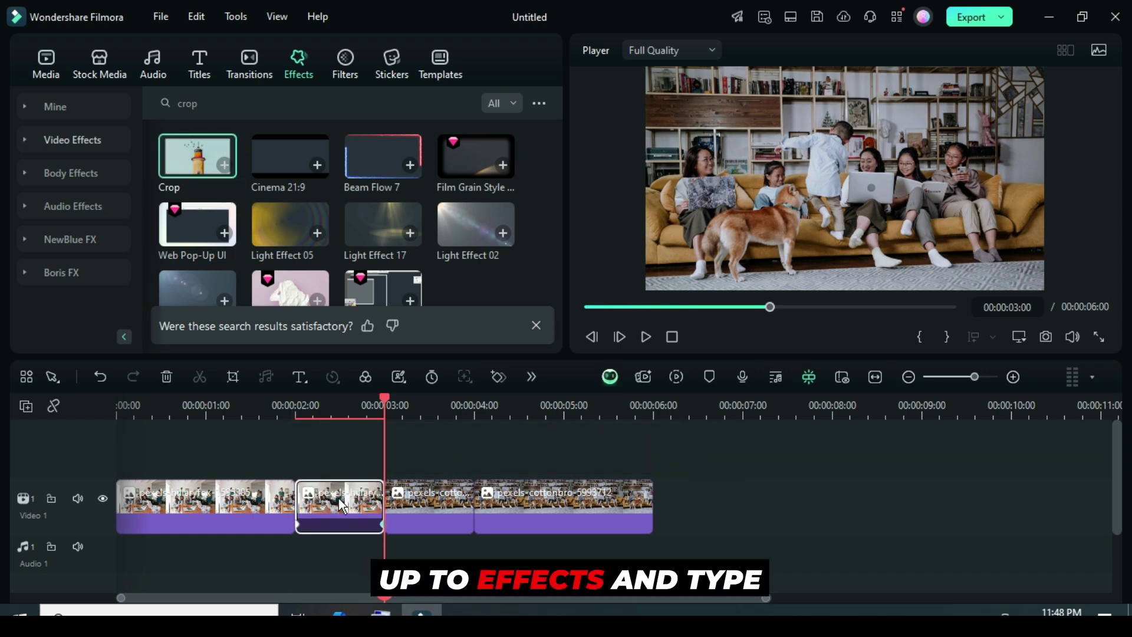
# Set the Crop effect's Left value to 50
pyautogui.doubleClick(339, 498)
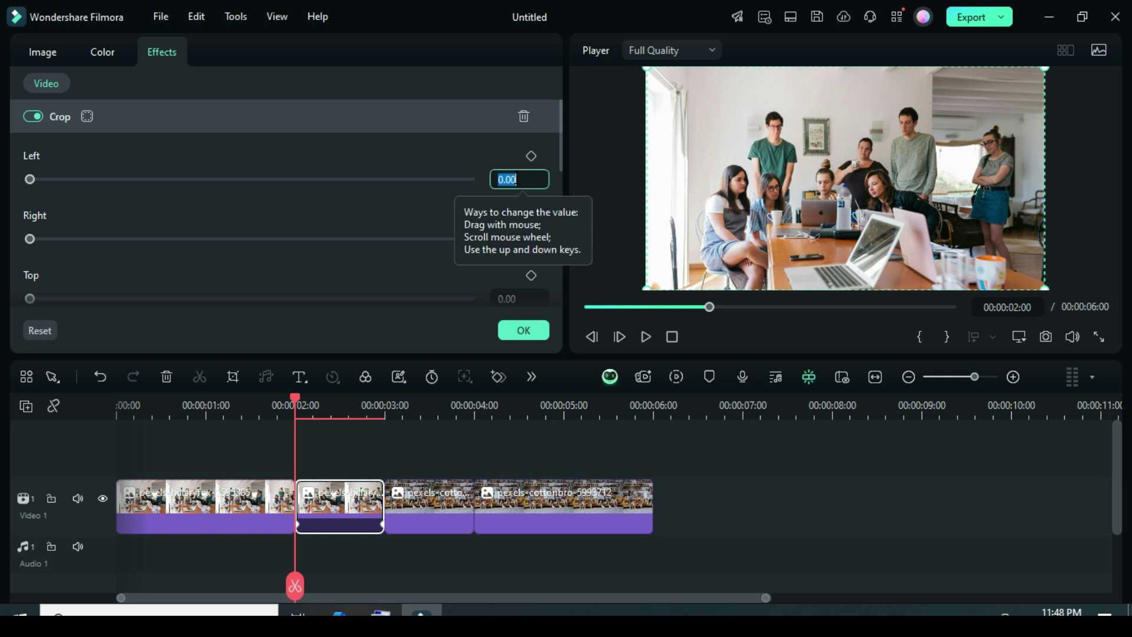
pyautogui.write('560')
pyautogui.press('Return')
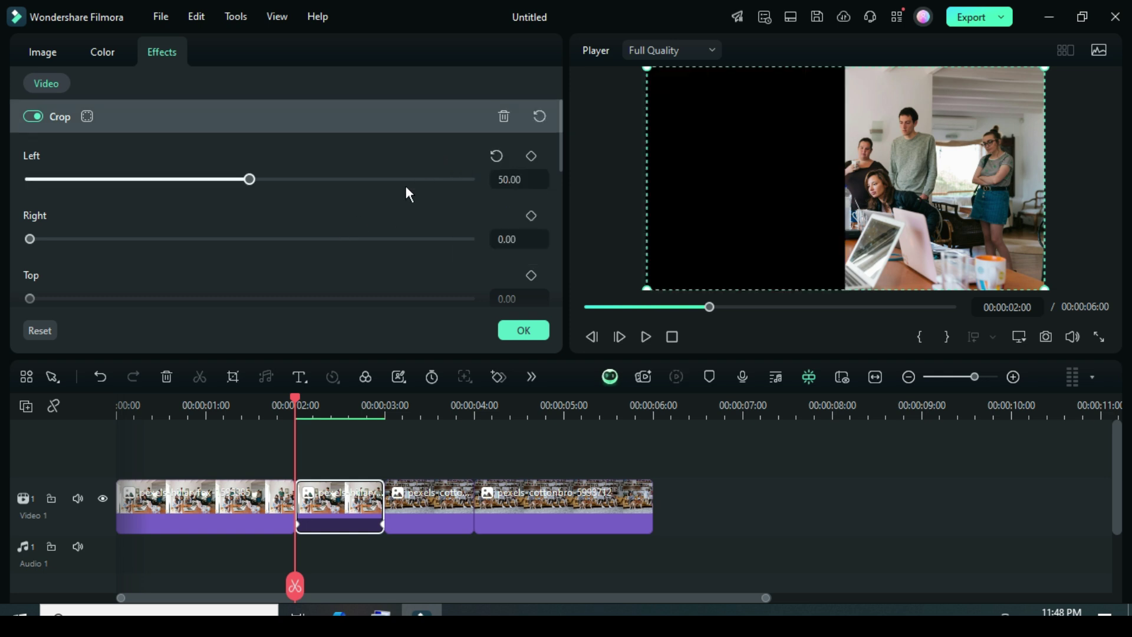
# Copy the effects from the 2–3 second piece
pyautogui.click(525, 328)
pyautogui.click(53, 62)
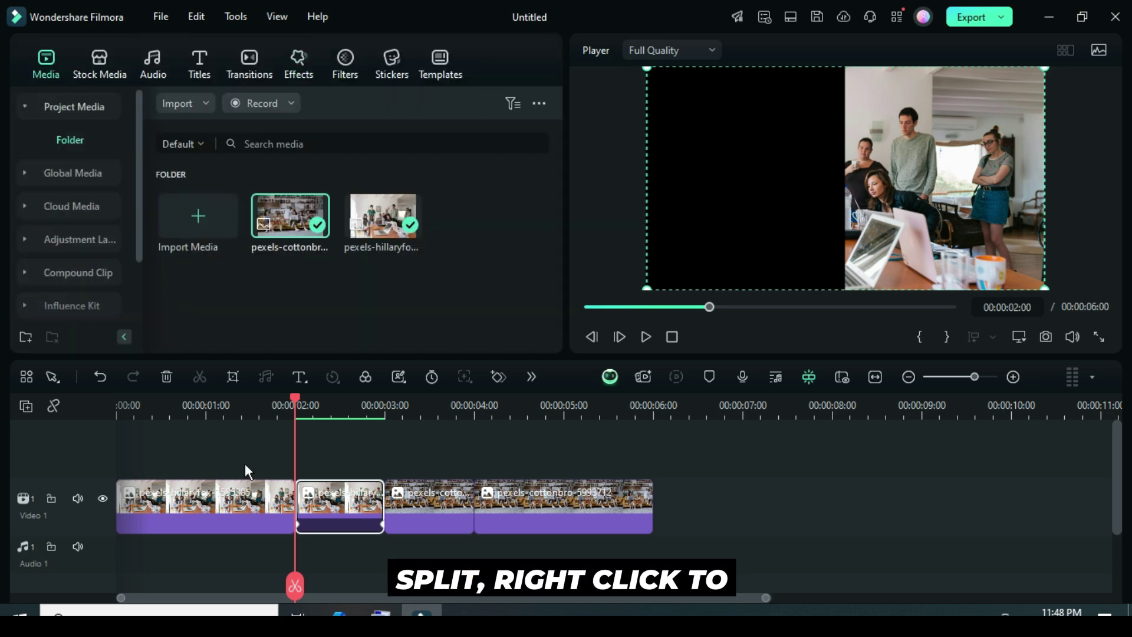
pyautogui.rightClick(340, 498)
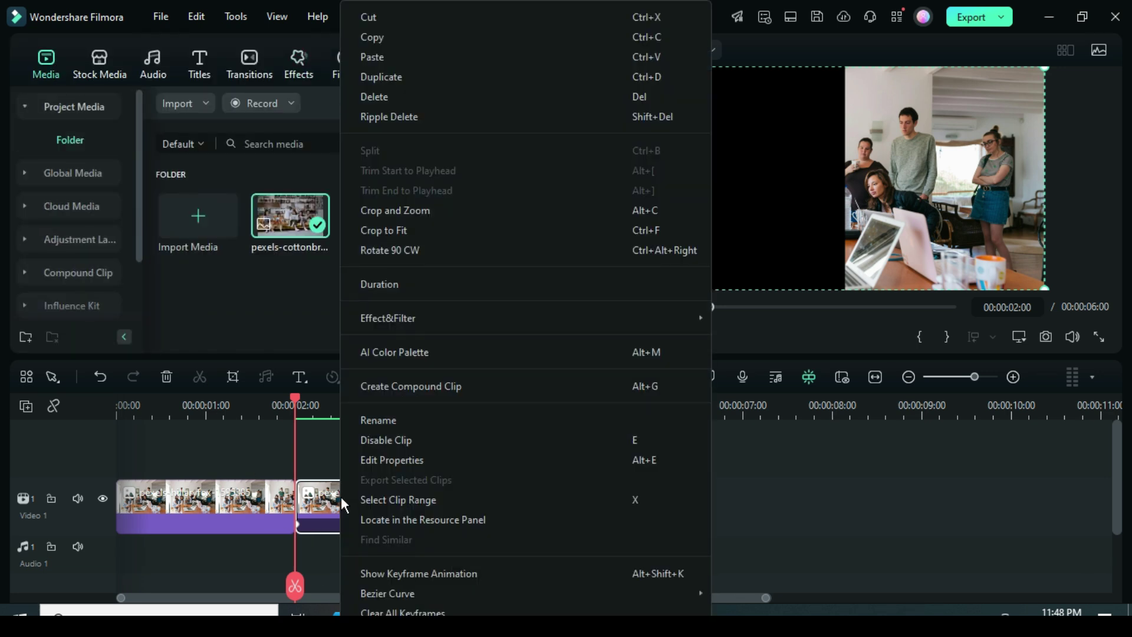
pyautogui.moveTo(385, 317)
pyautogui.click(753, 319)
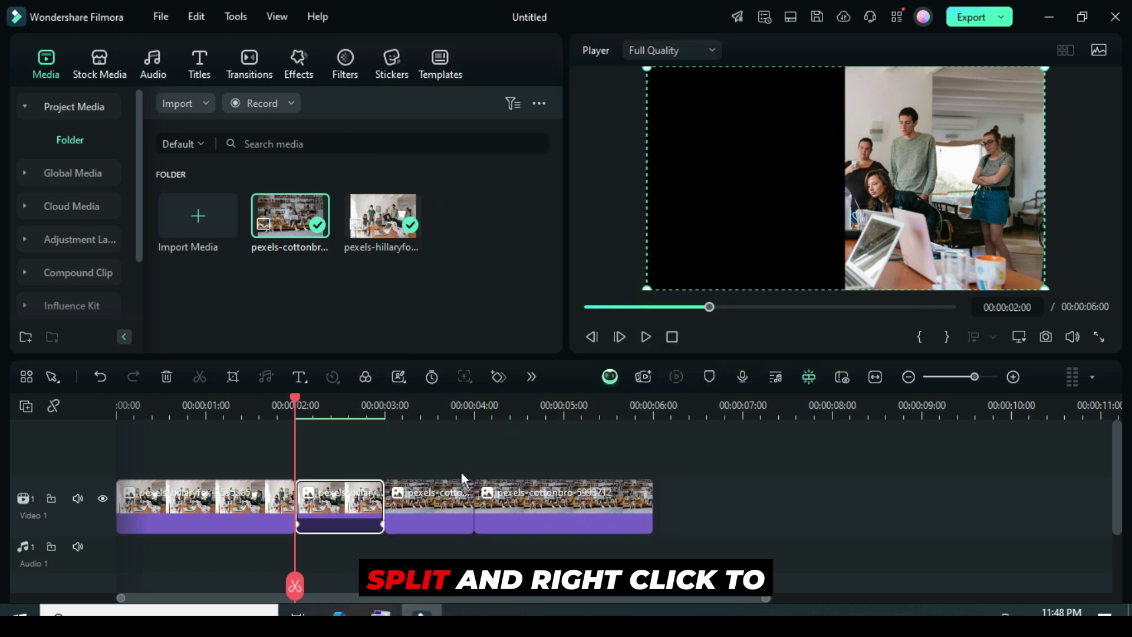
# Paste the copied effects onto the 3–4 second piece
pyautogui.doubleClick(427, 508)
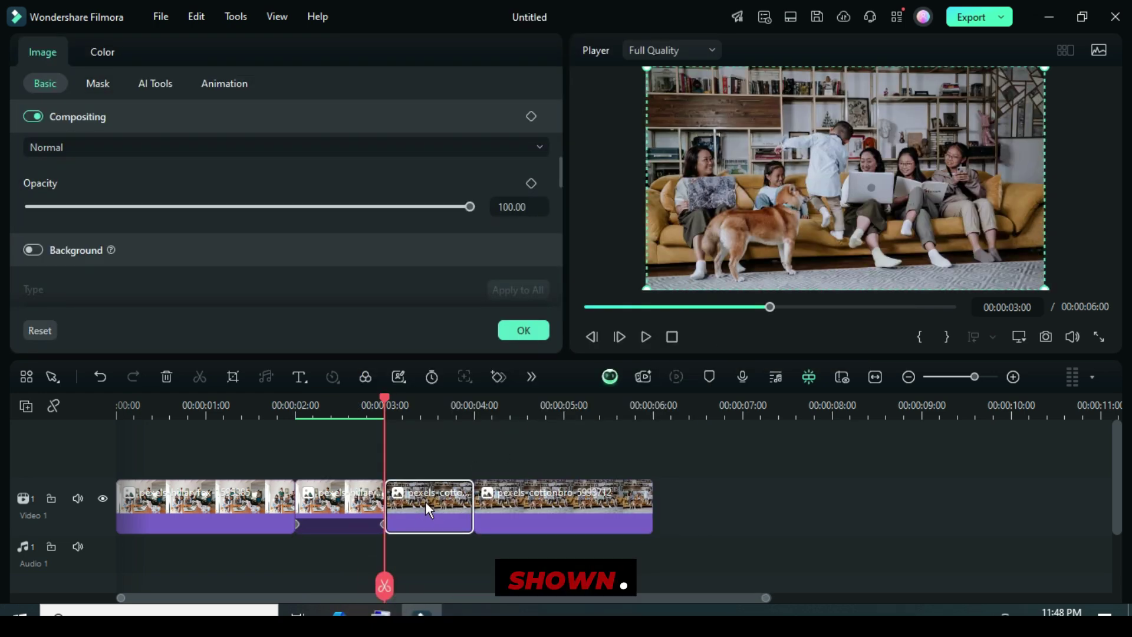
pyautogui.rightClick(426, 501)
pyautogui.moveTo(519, 323)
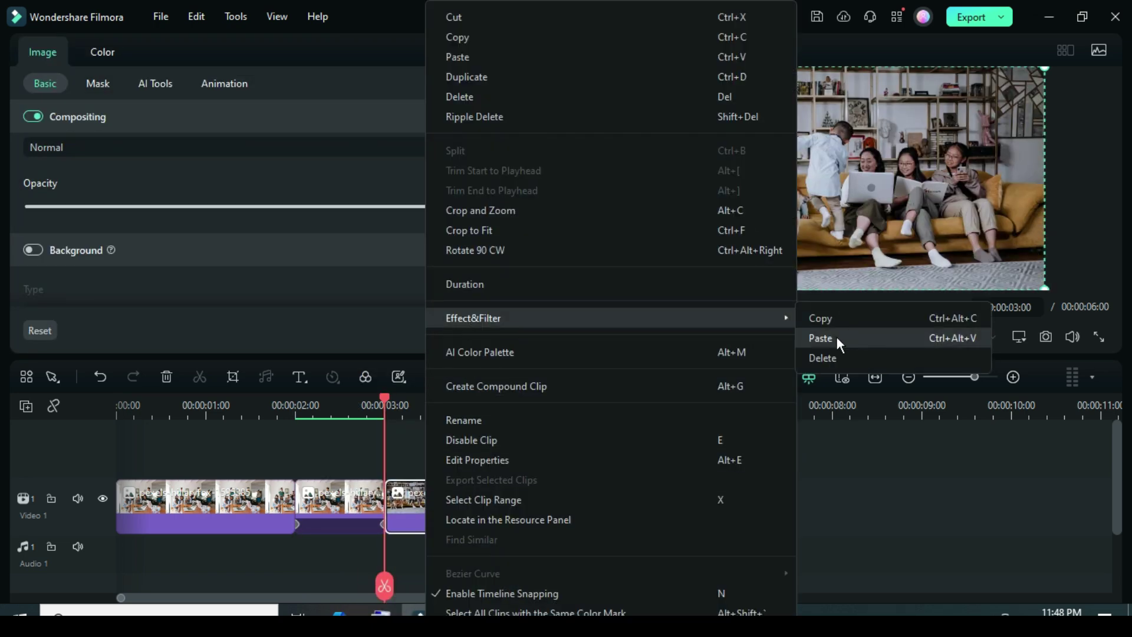
pyautogui.click(821, 338)
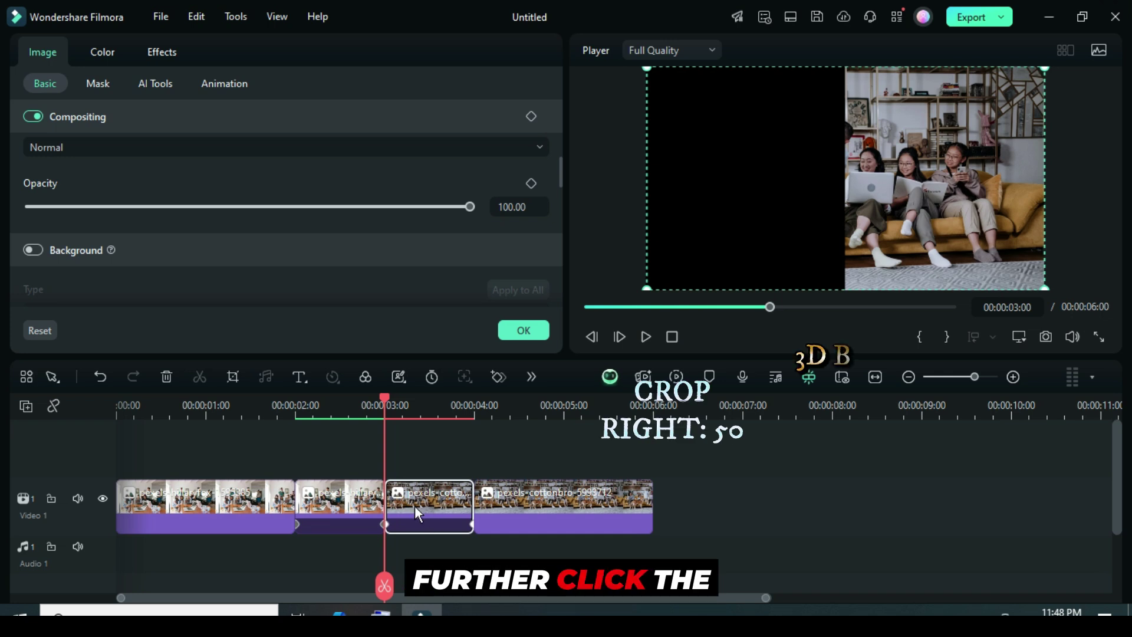
# Reset the third clip's Crop Left to 0 and set Crop Right to 50
pyautogui.click(159, 54)
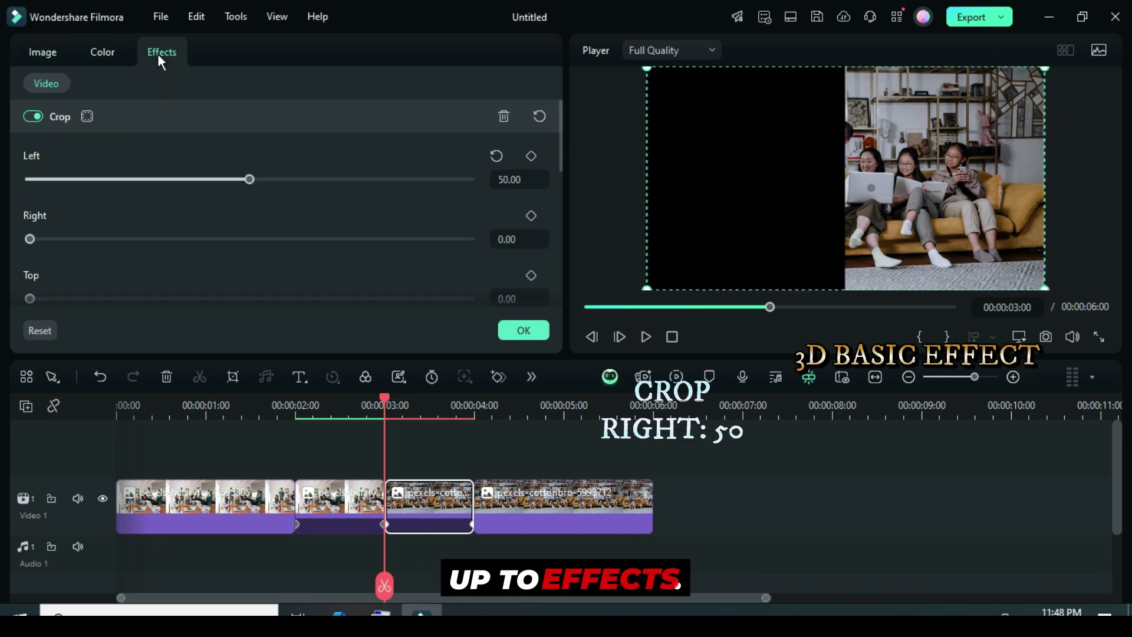
pyautogui.click(497, 157)
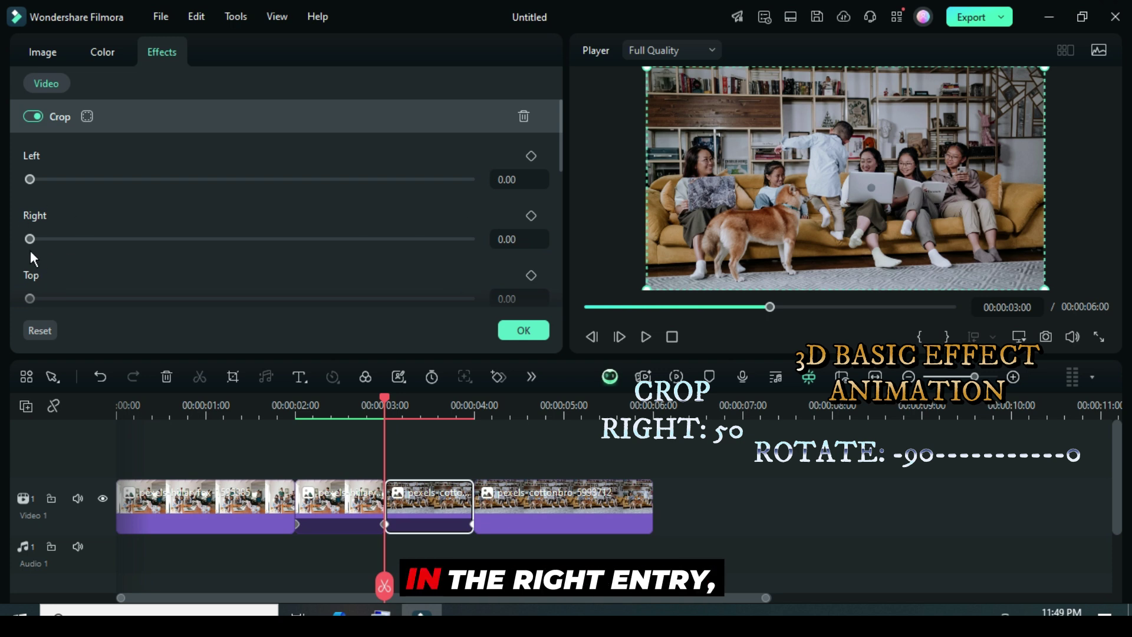
pyautogui.click(515, 239)
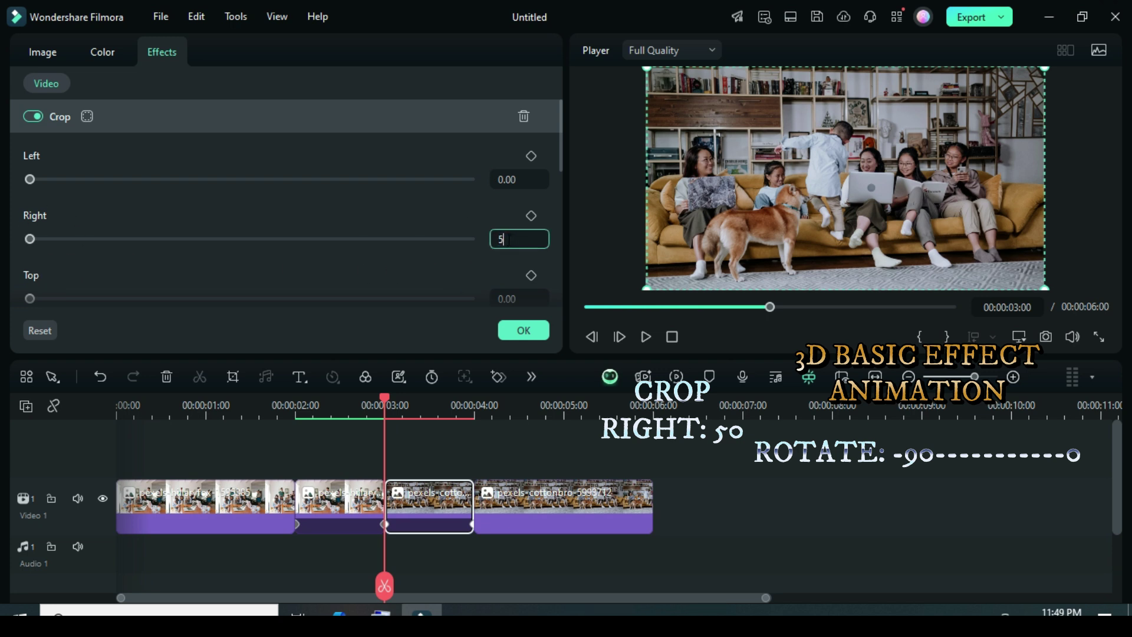
pyautogui.write('50')
pyautogui.press('Return')
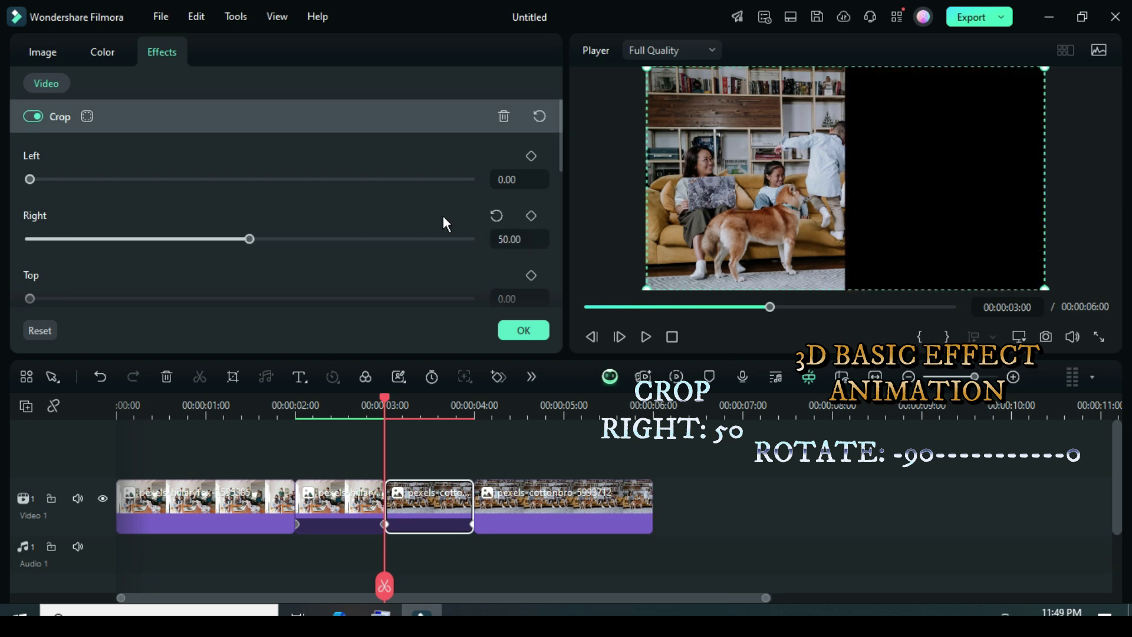
# Keyframe Basic 3D Rotate at -90° at 3:00 and 0° at 4:00
pyautogui.scroll(-3, 560, 164)
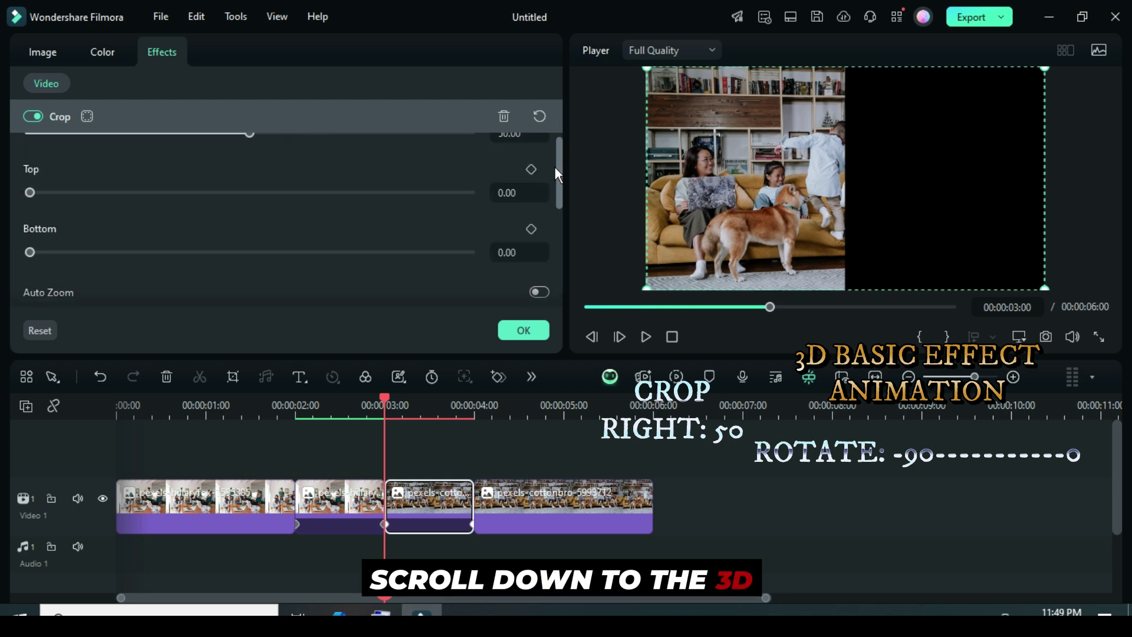
pyautogui.scroll(1, 558, 200)
pyautogui.scroll(-1, 562, 172)
pyautogui.scroll(-2, 561, 172)
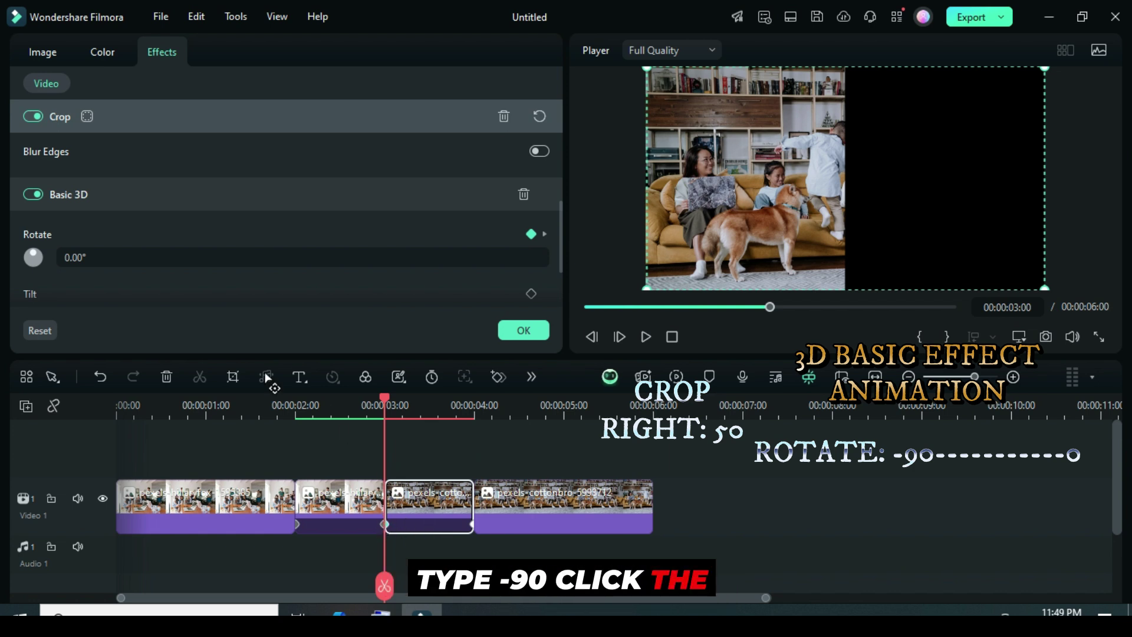
pyautogui.click(87, 257)
pyautogui.write('-')
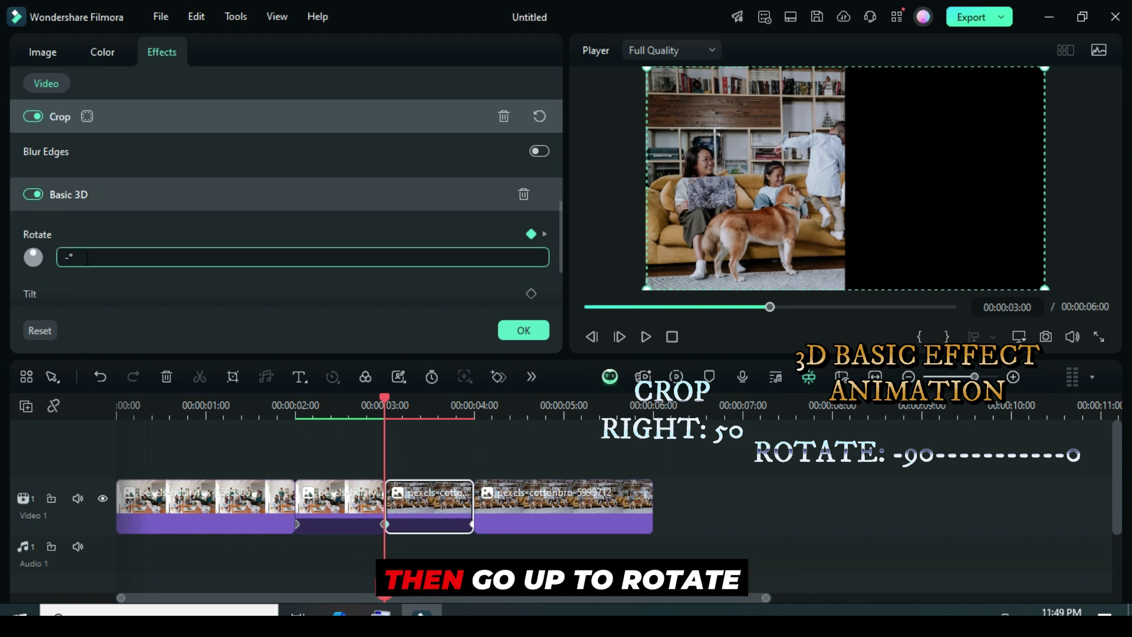
pyautogui.write('90')
pyautogui.press('Return')
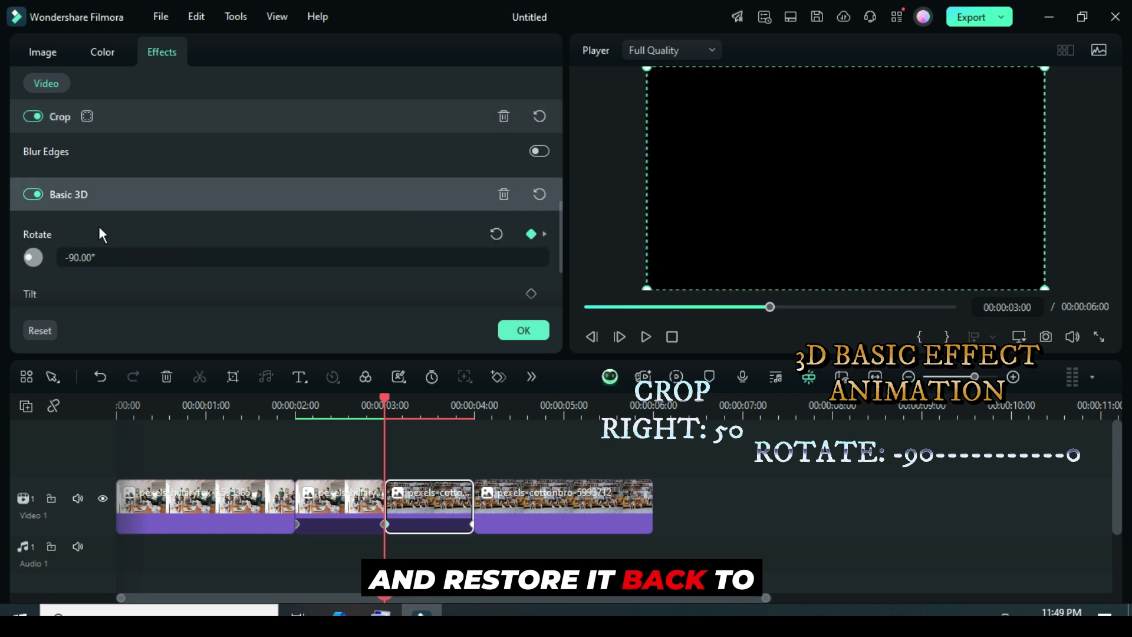
pyautogui.click(471, 532)
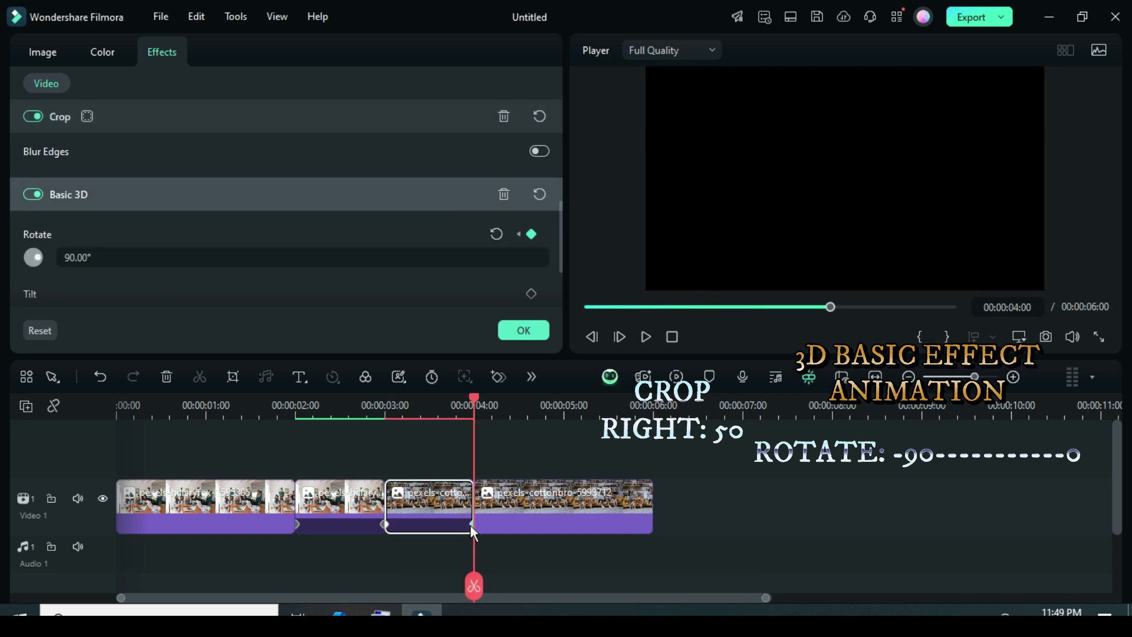
pyautogui.click(497, 234)
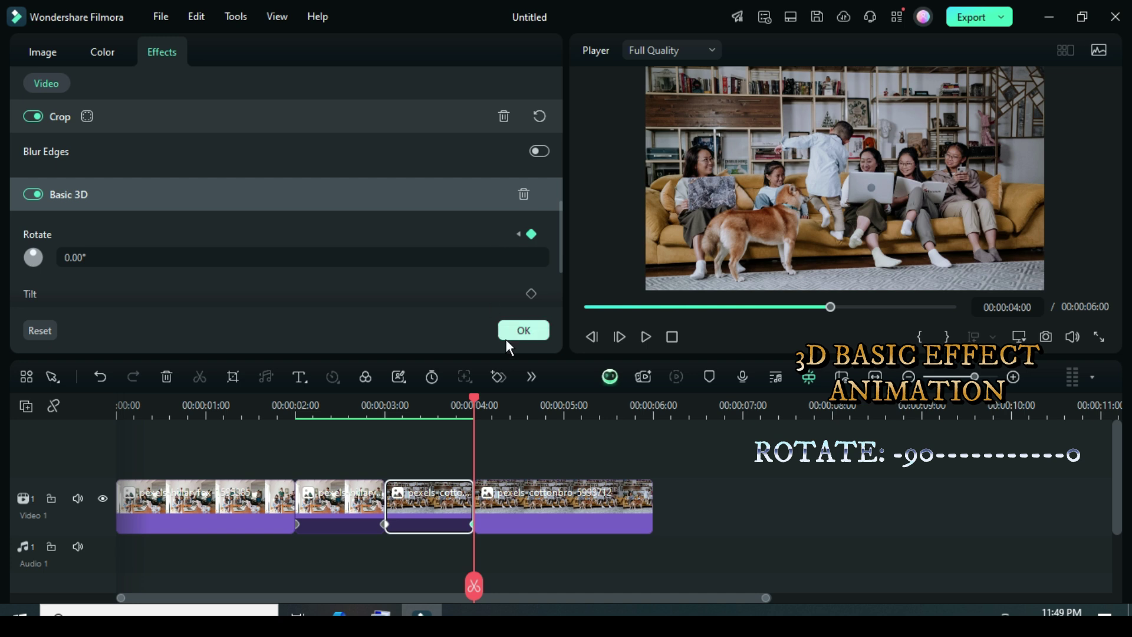
pyautogui.click(524, 330)
pyautogui.click(593, 308)
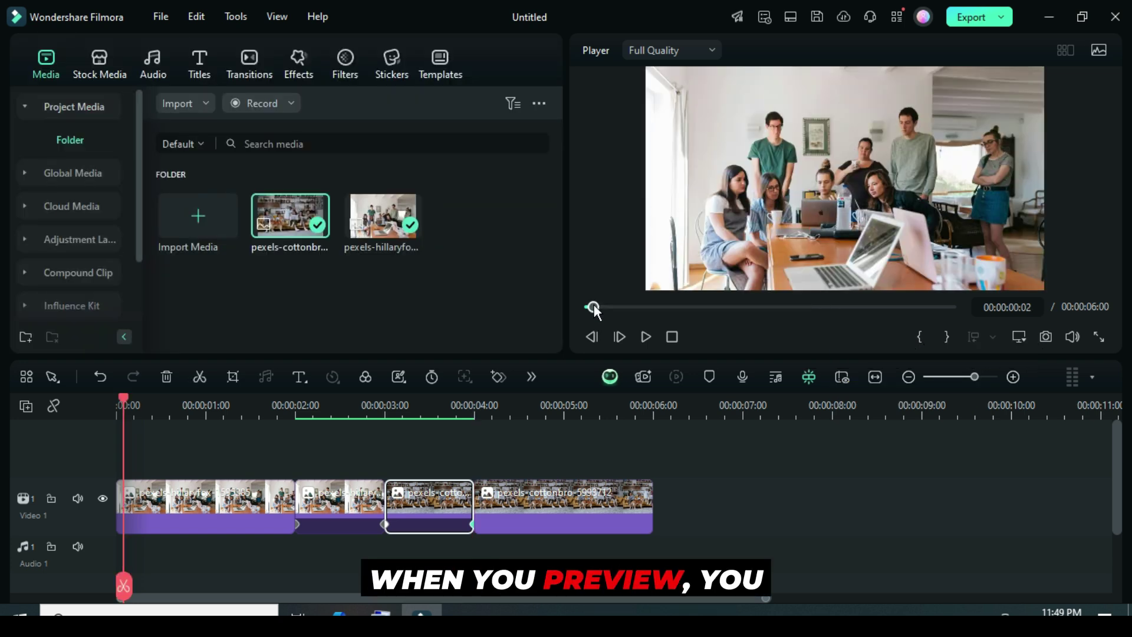
pyautogui.click(647, 338)
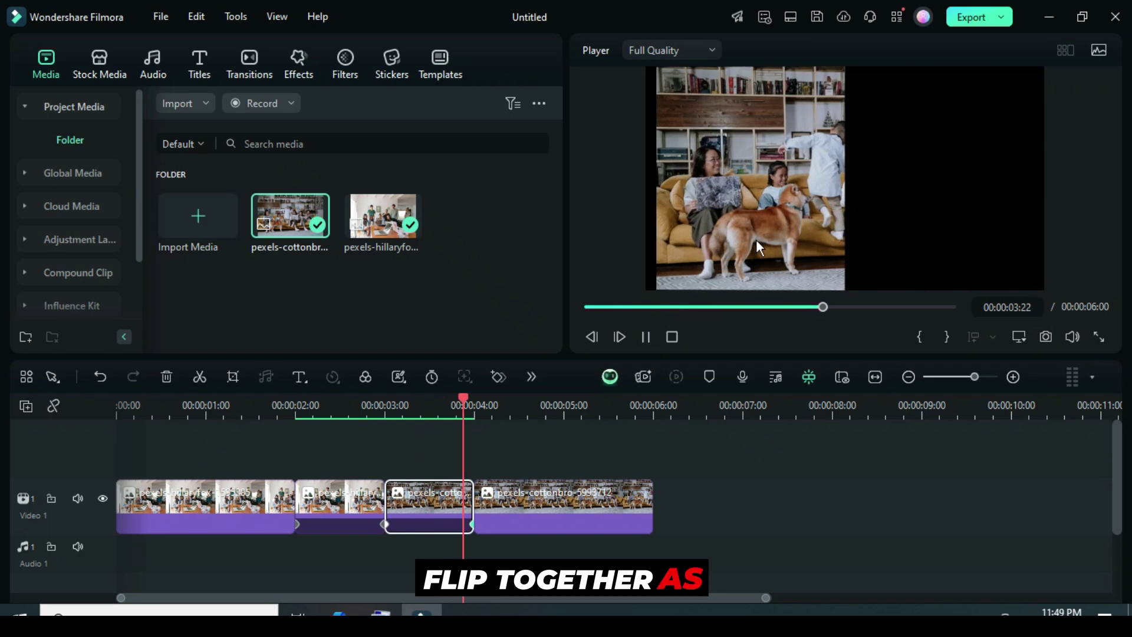
pyautogui.click(645, 337)
pyautogui.moveTo(560, 406); pyautogui.dragTo(275, 433)
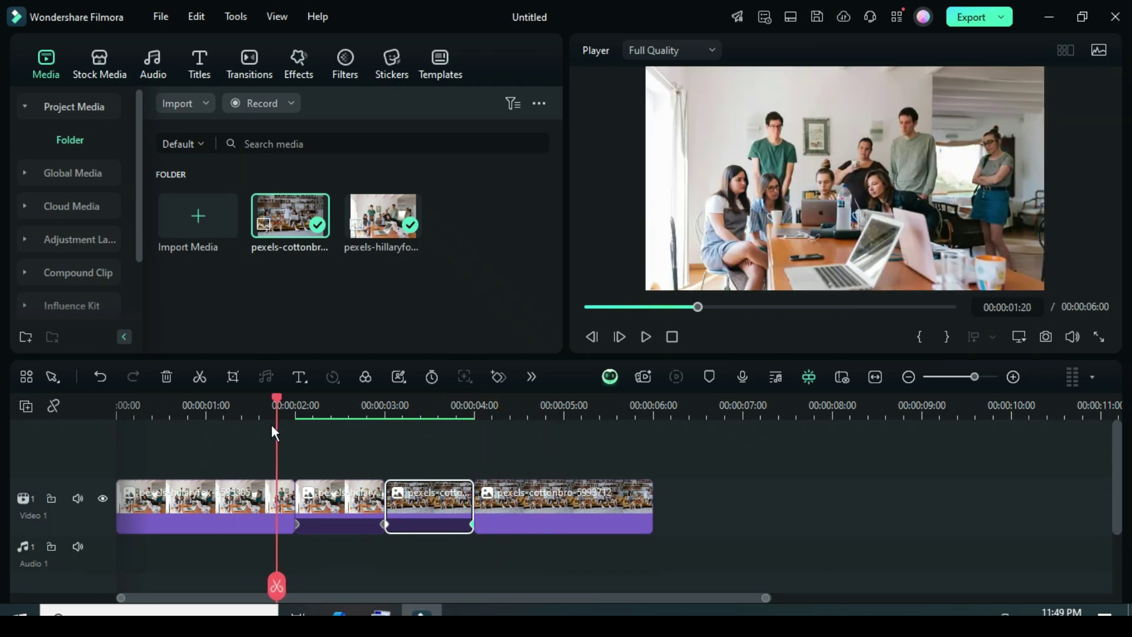
pyautogui.click(646, 335)
pyautogui.click(646, 333)
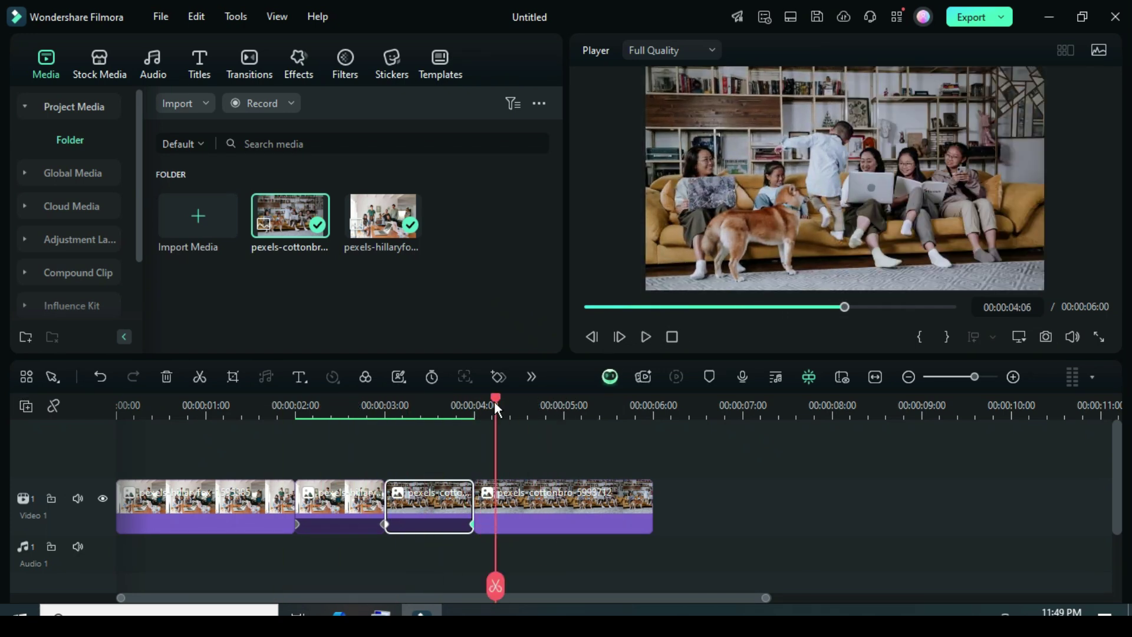
# Add two new video tracks and move the two rotating middle pieces up to Video 3
pyautogui.moveTo(494, 401); pyautogui.dragTo(282, 425)
pyautogui.rightClick(49, 421)
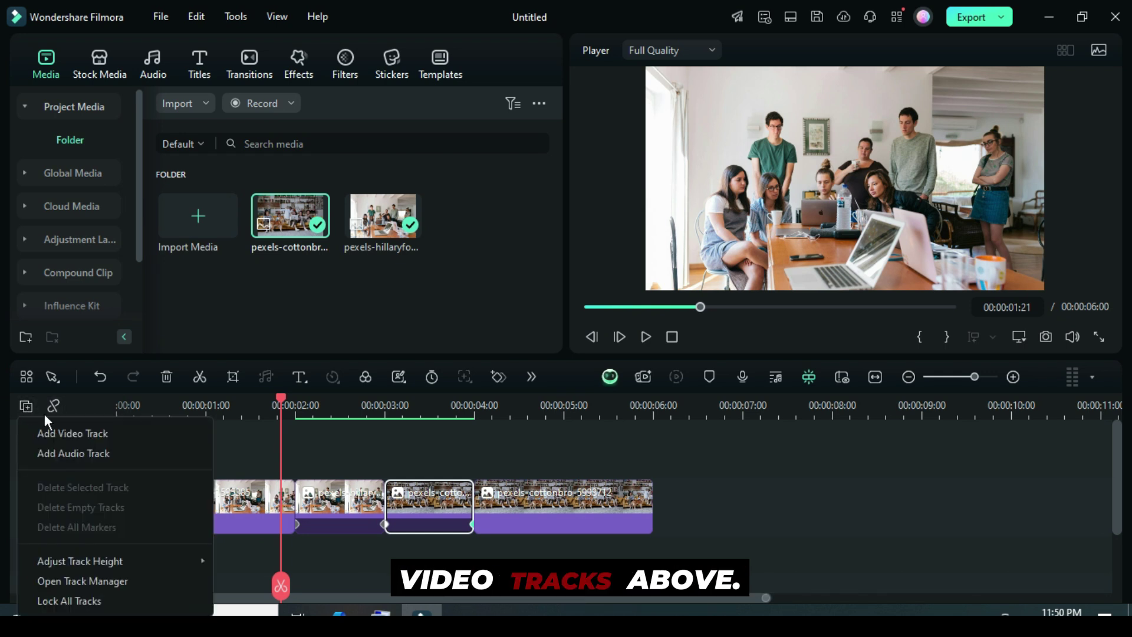
pyautogui.click(48, 431)
pyautogui.rightClick(37, 420)
pyautogui.click(48, 432)
pyautogui.scroll(-3, 354, 473)
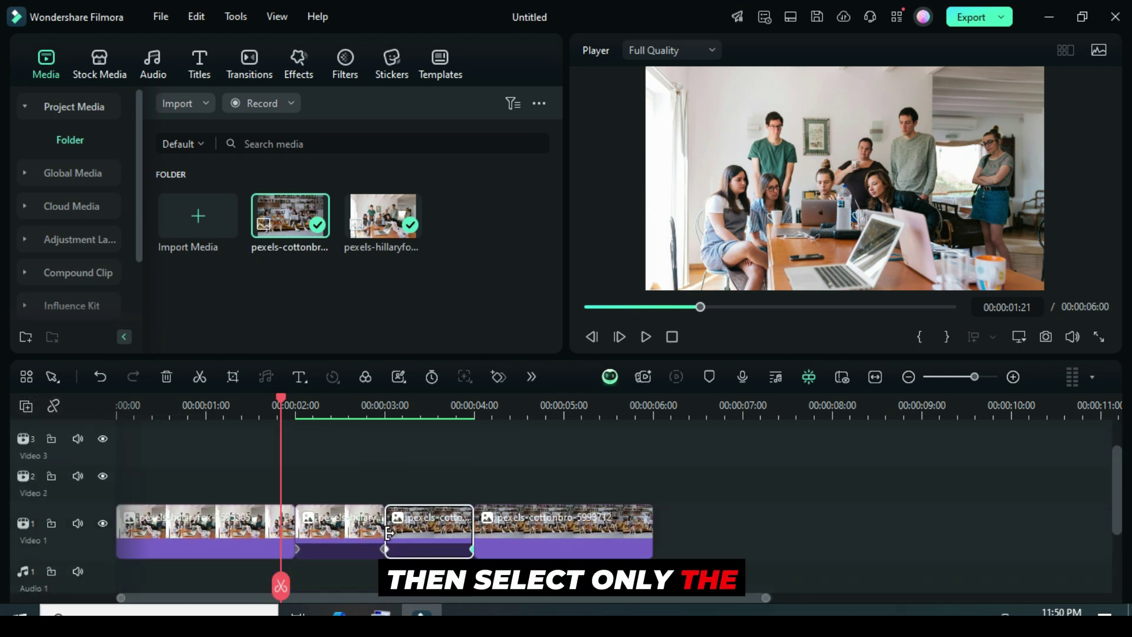
pyautogui.keyDown('ctrl'); pyautogui.click(331, 501); pyautogui.keyUp('ctrl')
pyautogui.moveTo(330, 501); pyautogui.dragTo(412, 477)
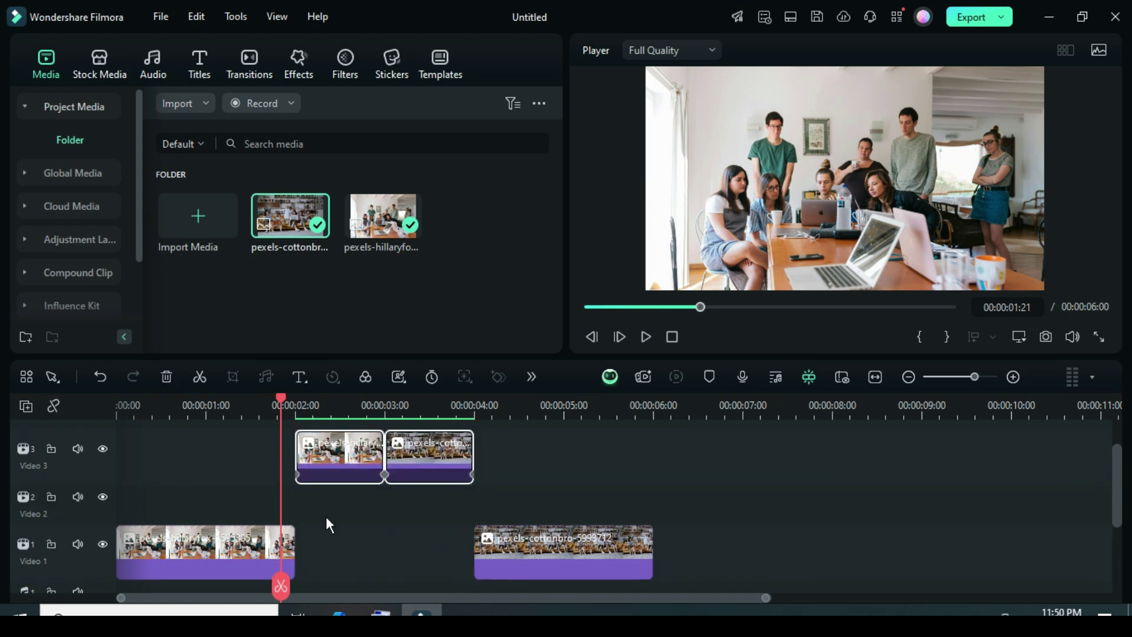
# Extend the first Video 1 photo to the 4-second mark
pyautogui.scroll(-1, 248, 542)
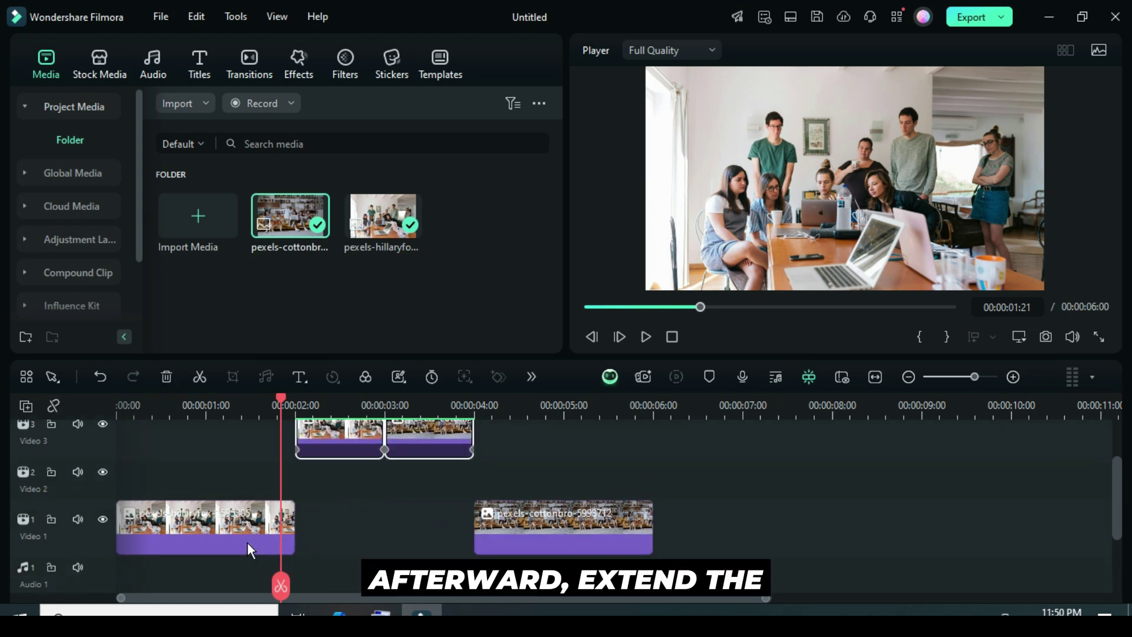
pyautogui.click(200, 524)
pyautogui.moveTo(295, 529); pyautogui.dragTo(473, 531)
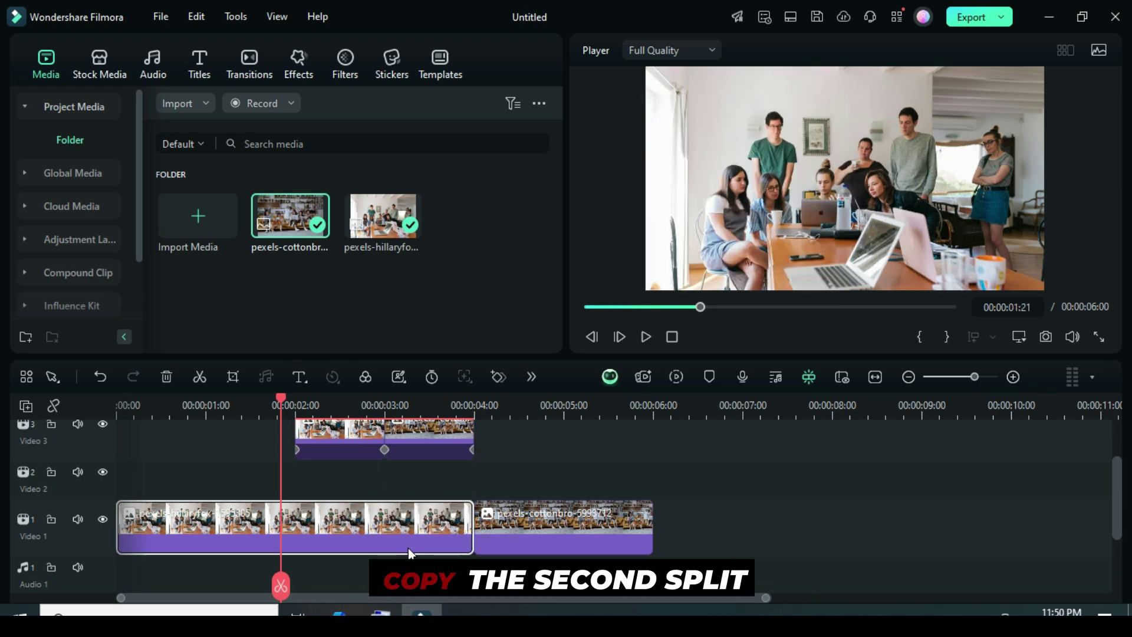
# Copy the second Video 3 split and paste it onto Video 2 at 2 seconds
pyautogui.scroll(2, 409, 534)
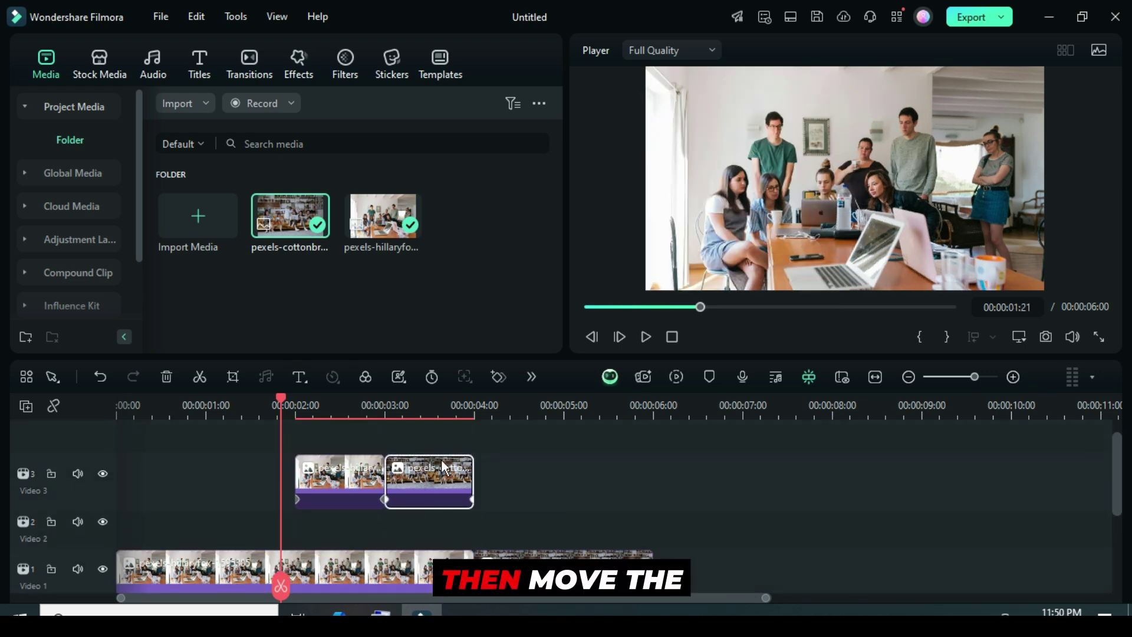
pyautogui.rightClick(419, 484)
pyautogui.click(469, 39)
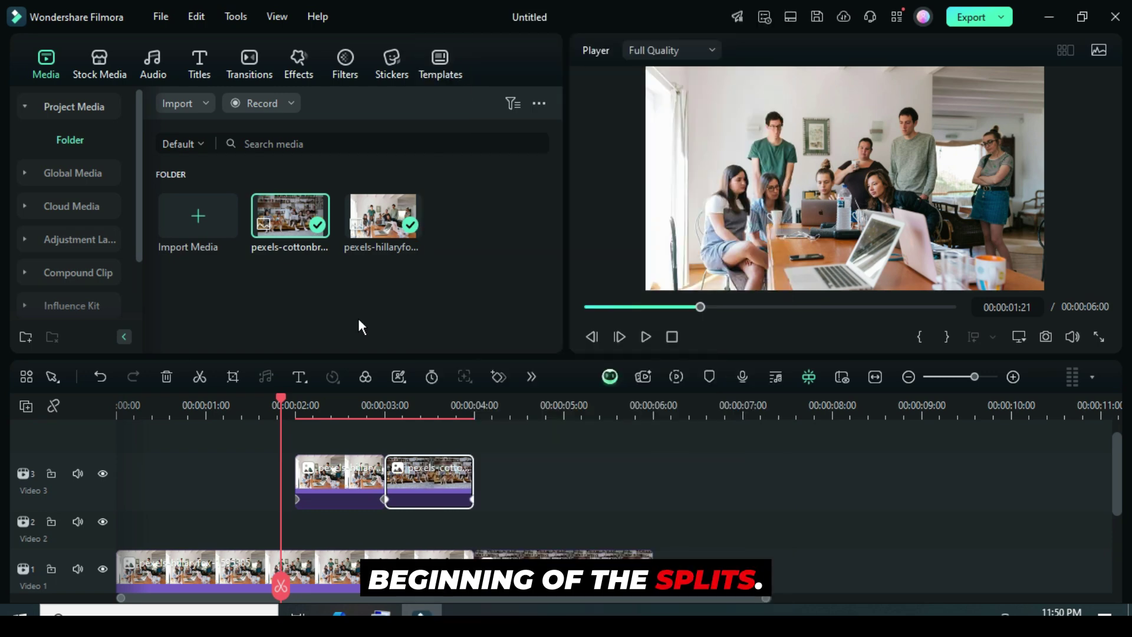
pyautogui.click(293, 401)
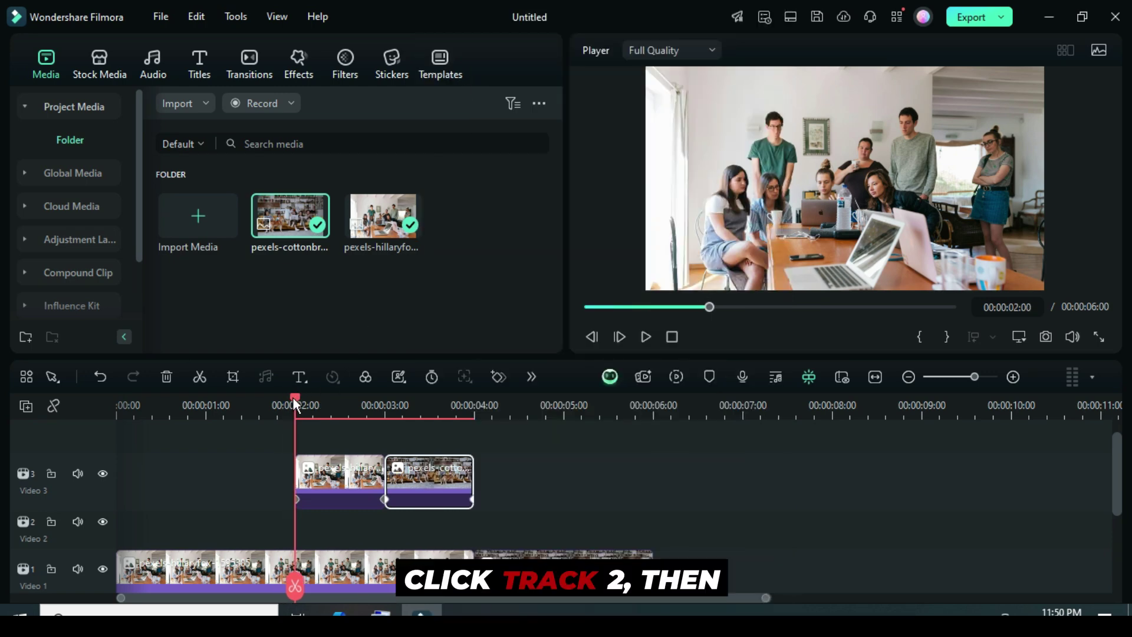
pyautogui.click(94, 531)
pyautogui.rightClick(322, 532)
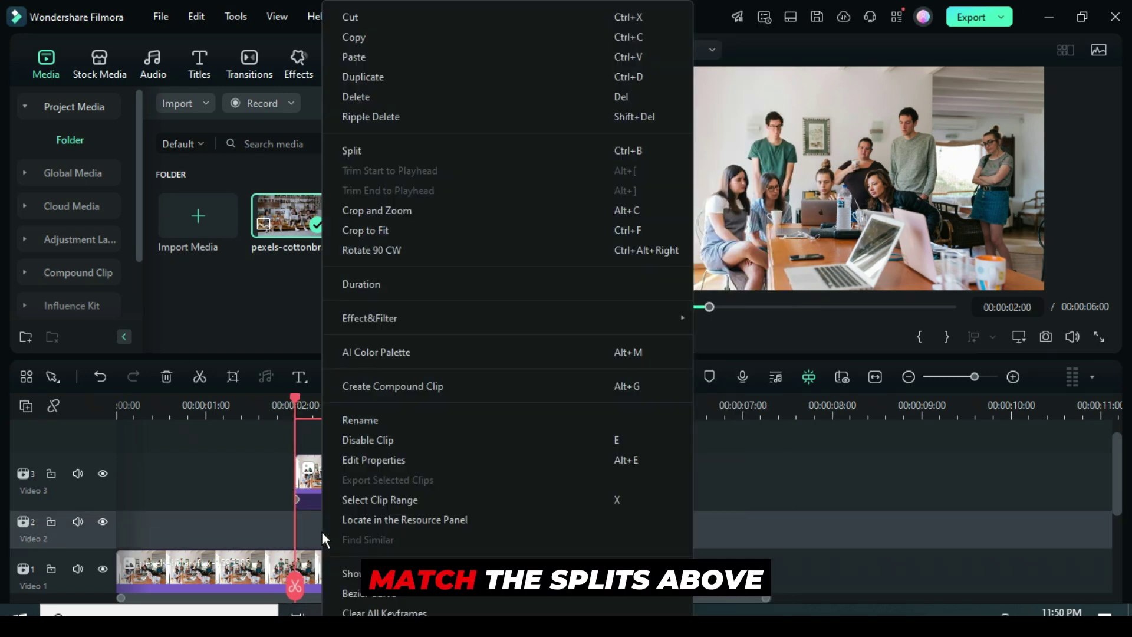
pyautogui.click(366, 59)
# Extend the Video 2 copy to 4 seconds and delete all its effects
pyautogui.scroll(-1, 348, 548)
pyautogui.moveTo(382, 519); pyautogui.dragTo(473, 519)
pyautogui.moveTo(381, 398); pyautogui.dragTo(281, 405)
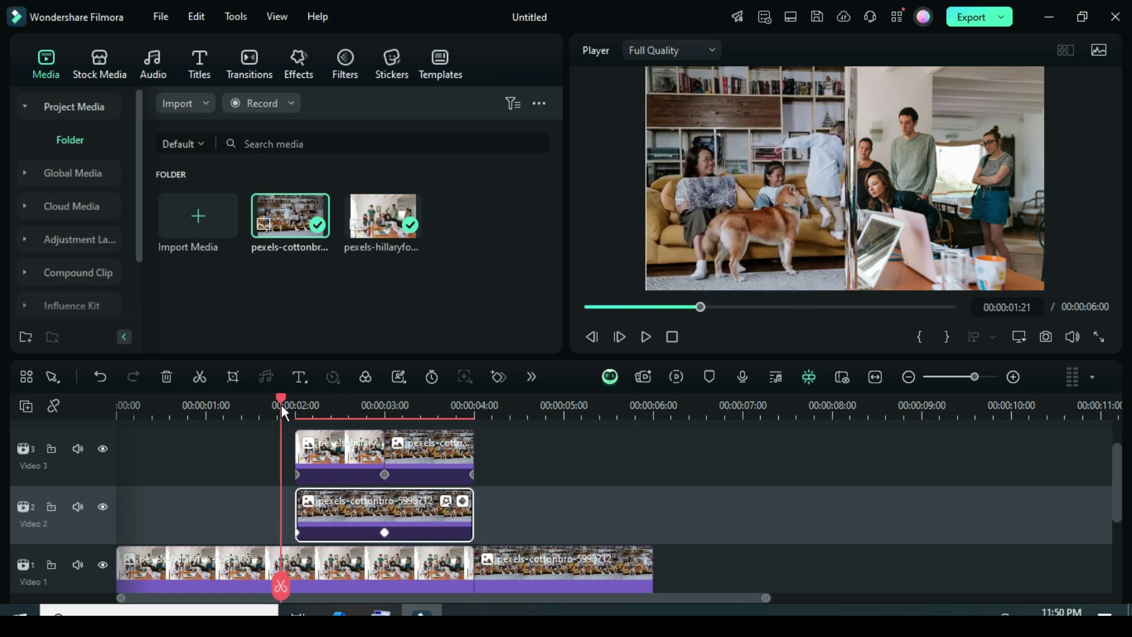
pyautogui.scroll(-1, 395, 493)
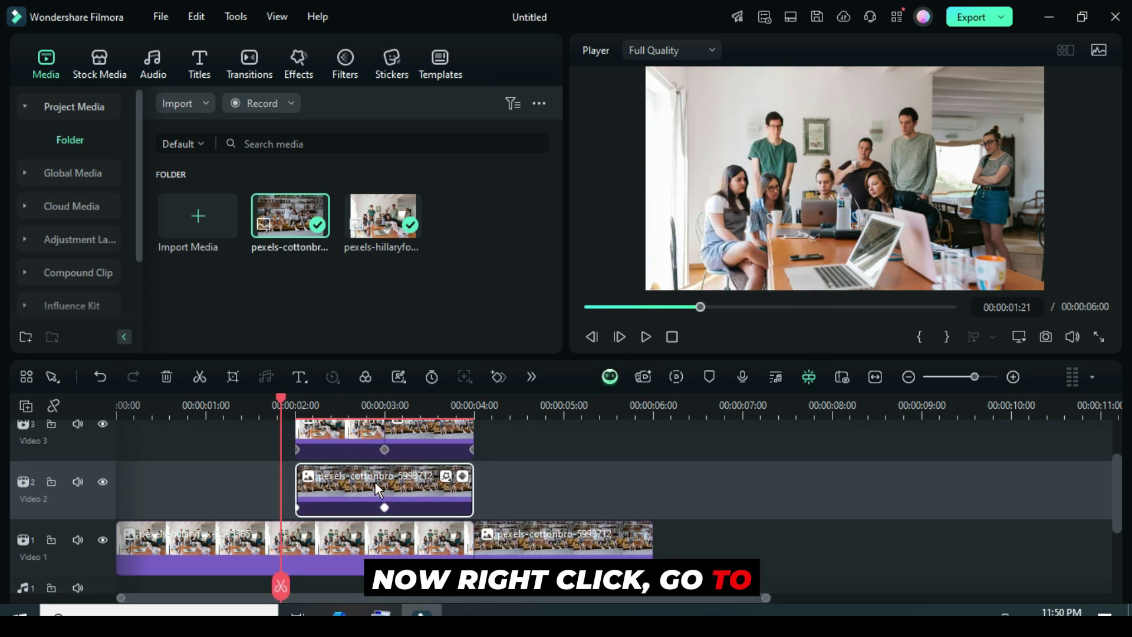
pyautogui.rightClick(375, 482)
pyautogui.moveTo(428, 317)
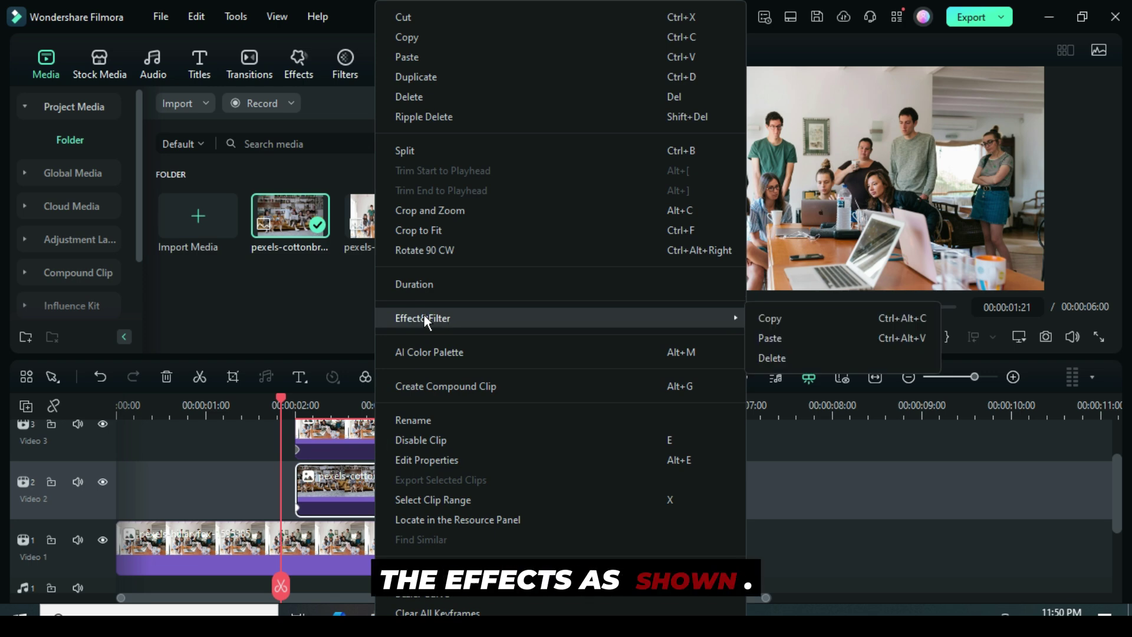
pyautogui.click(769, 358)
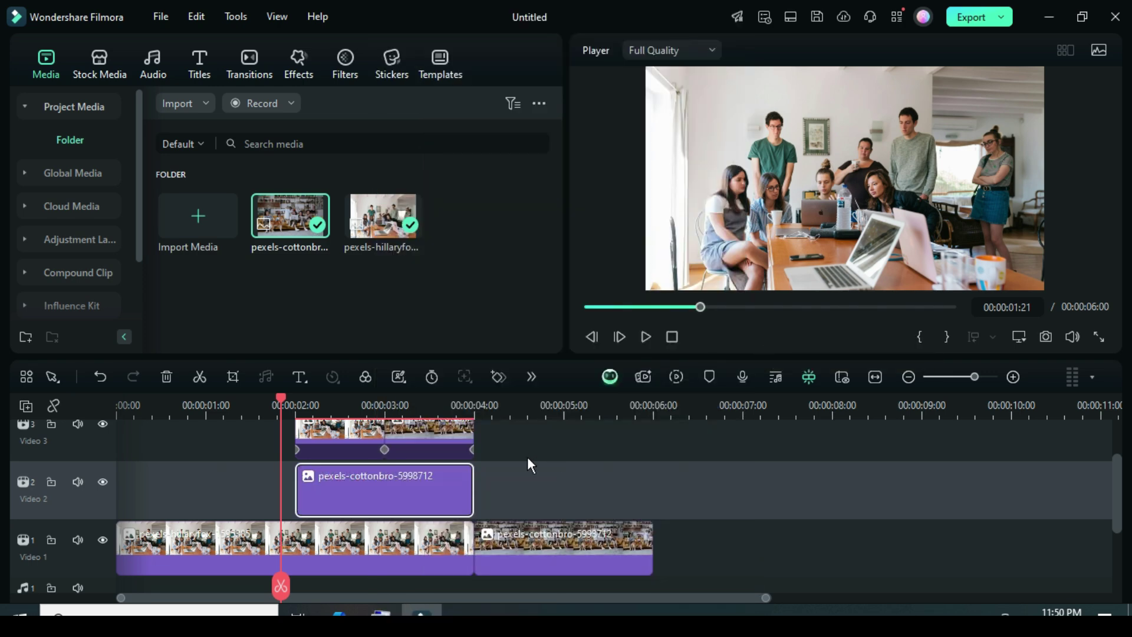
# Apply Crop to Fit to the Video 2 copy
pyautogui.doubleClick(357, 491)
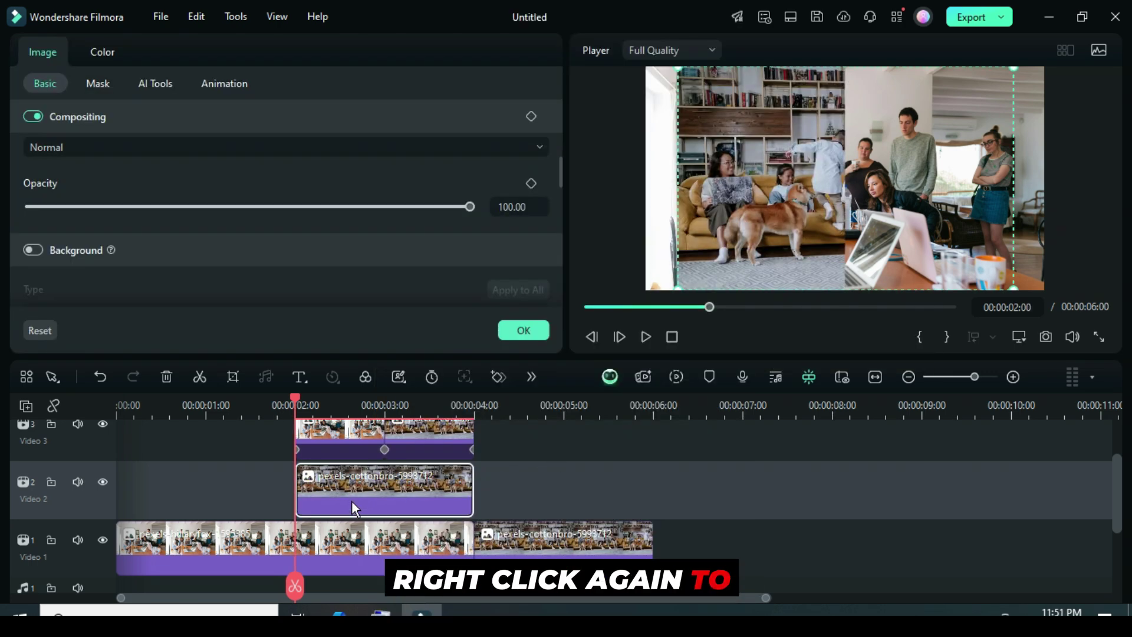
pyautogui.rightClick(379, 482)
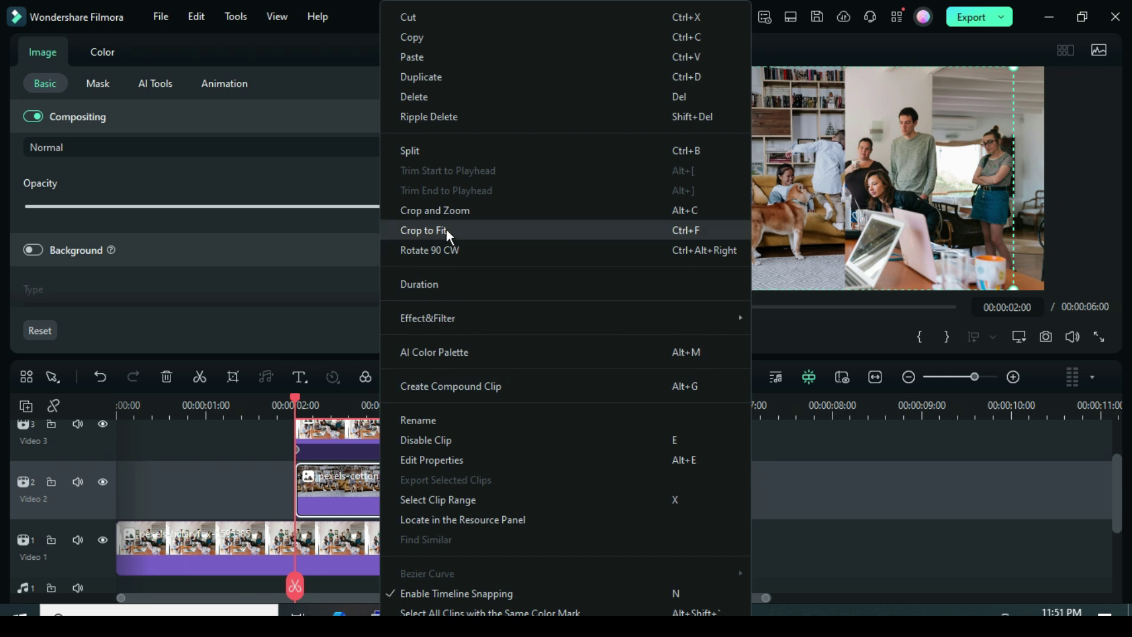
pyautogui.click(431, 230)
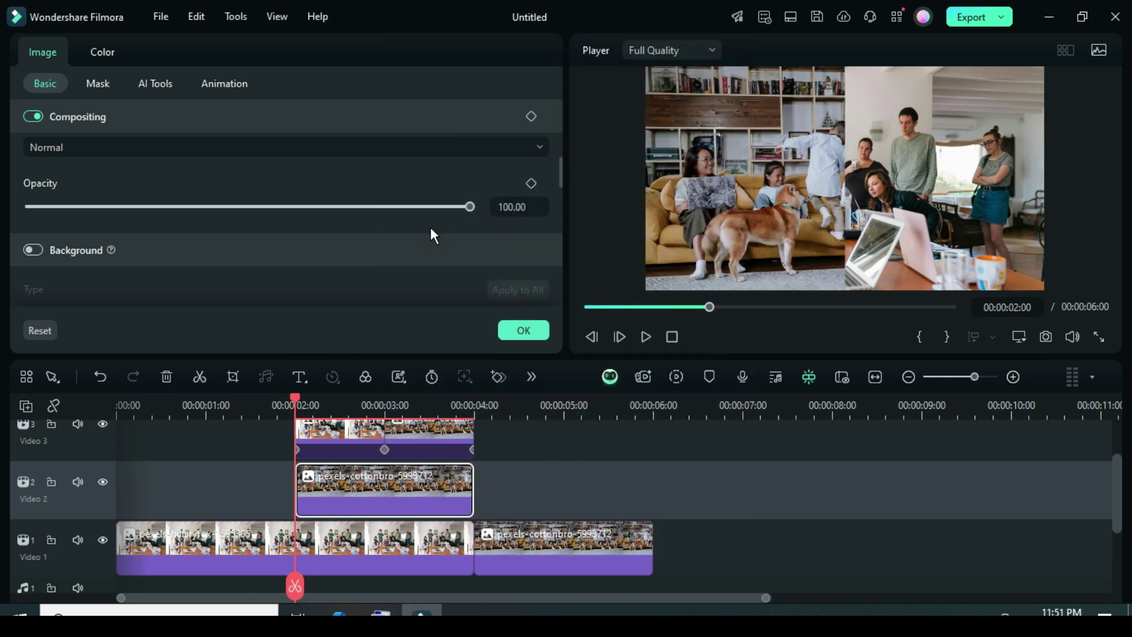
pyautogui.click(521, 328)
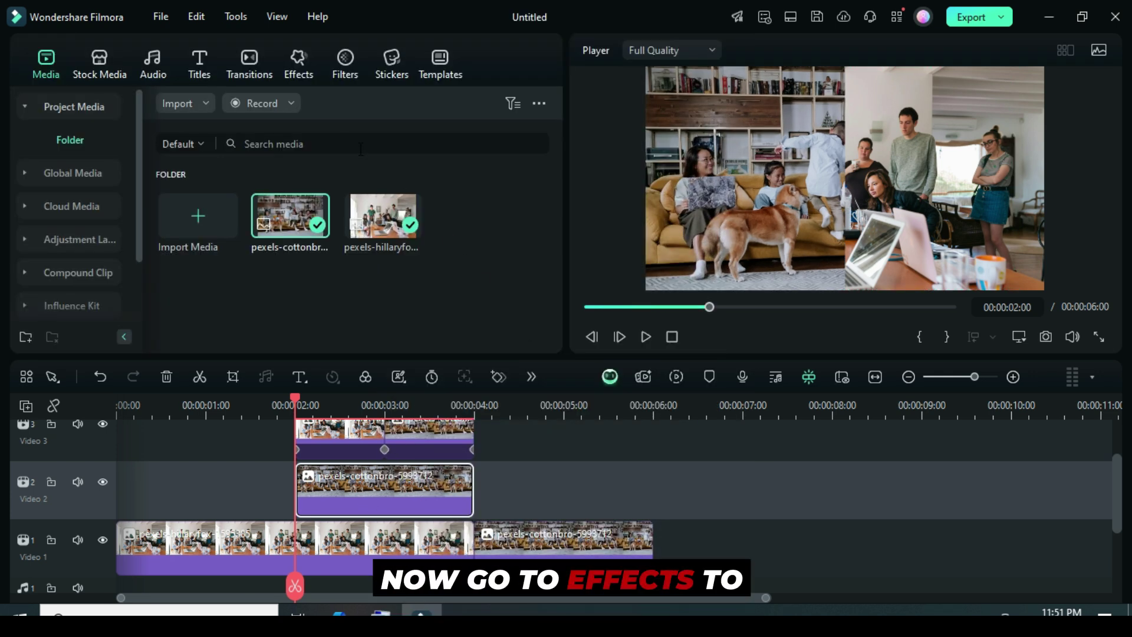
# Add a Crop effect to the Video 2 copy with Left set to 50
pyautogui.click(291, 69)
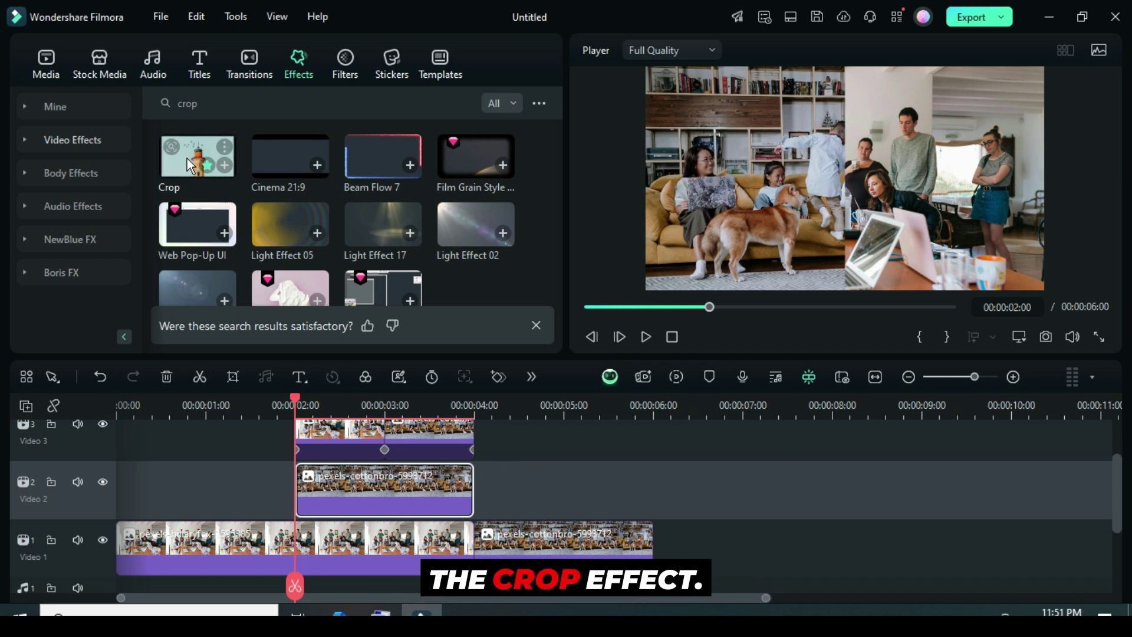
pyautogui.moveTo(186, 158); pyautogui.dragTo(376, 479)
pyautogui.doubleClick(373, 493)
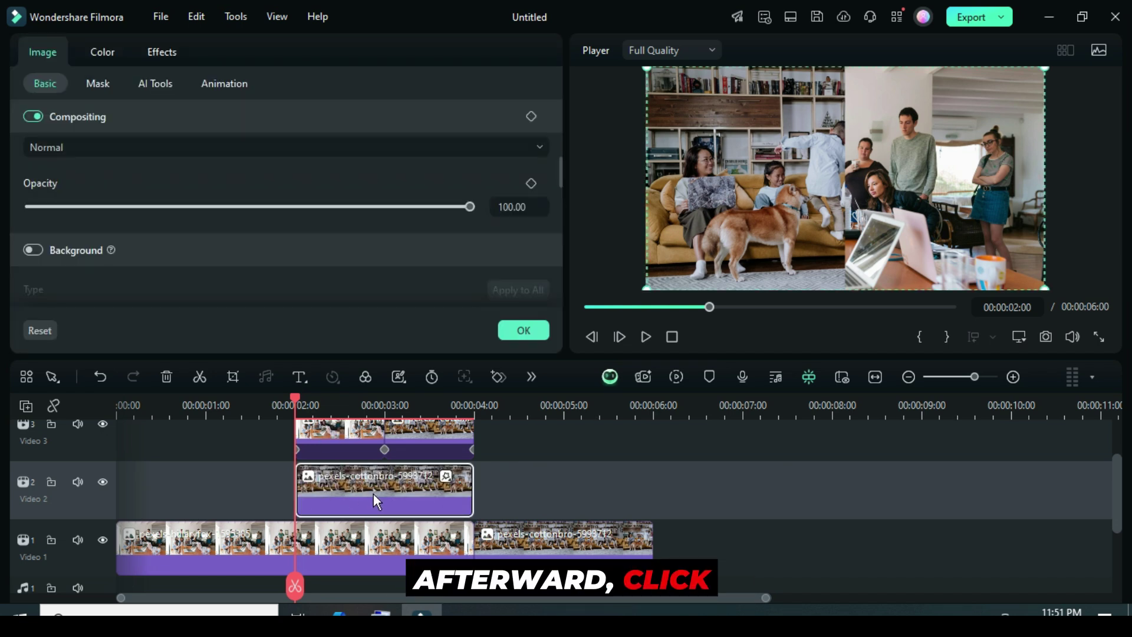
pyautogui.click(160, 51)
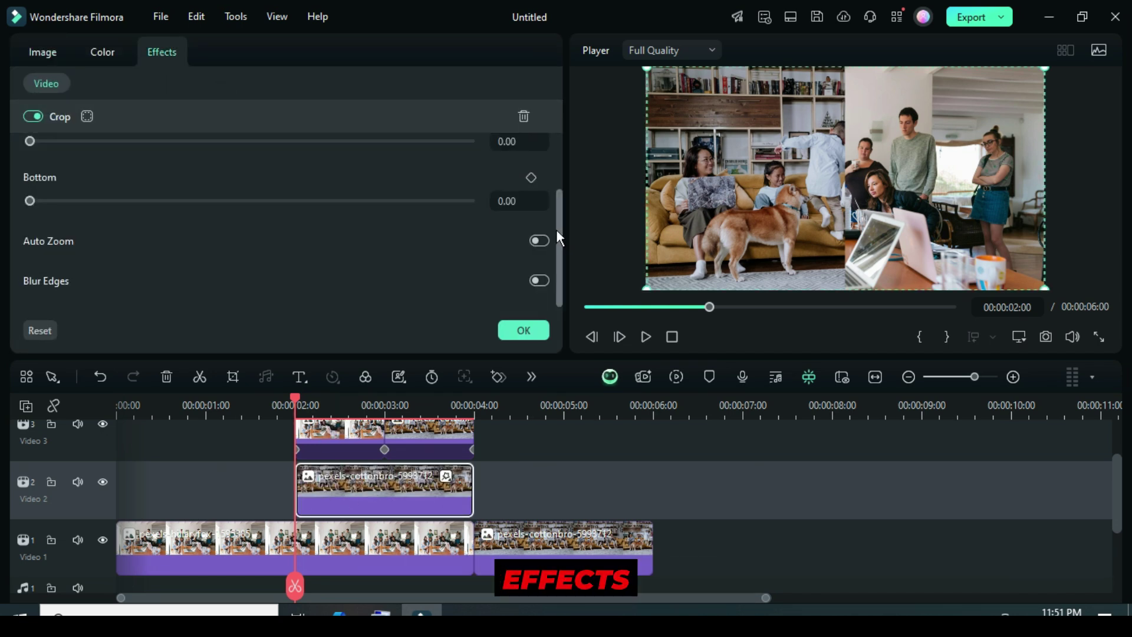
pyautogui.moveTo(557, 229); pyautogui.dragTo(560, 150)
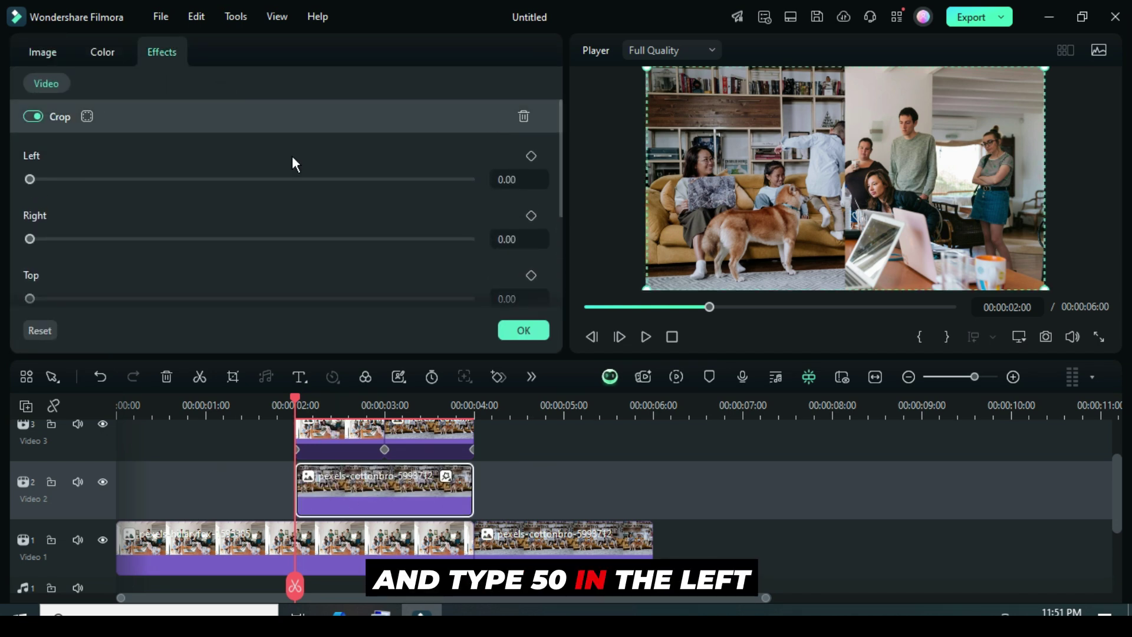
pyautogui.click(517, 180)
pyautogui.write('50')
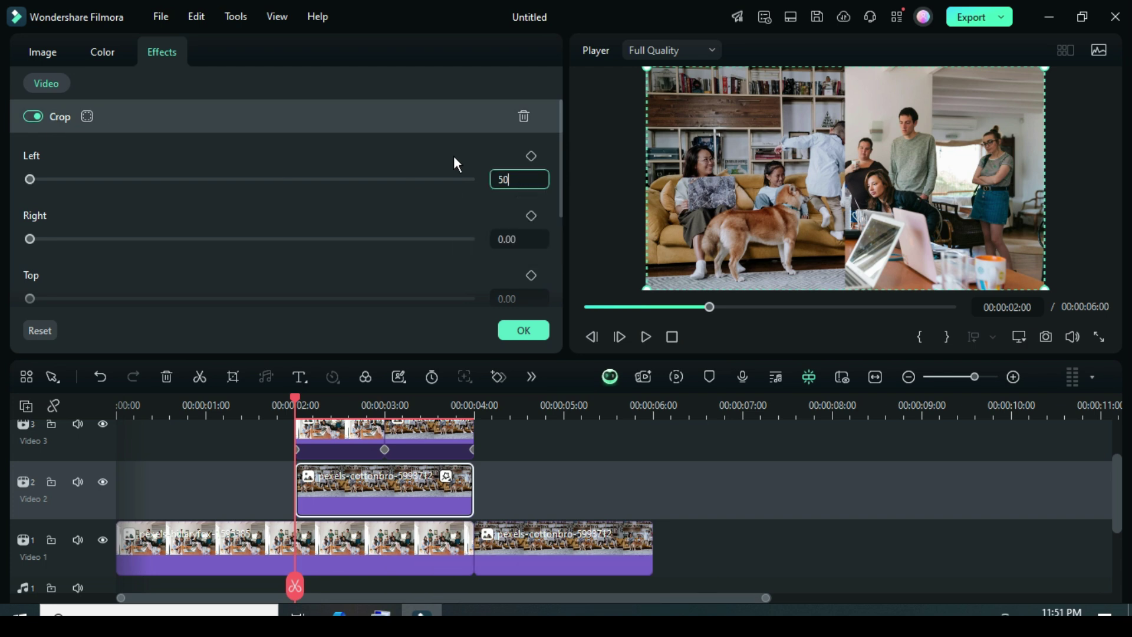
pyautogui.press('Return')
pyautogui.click(522, 331)
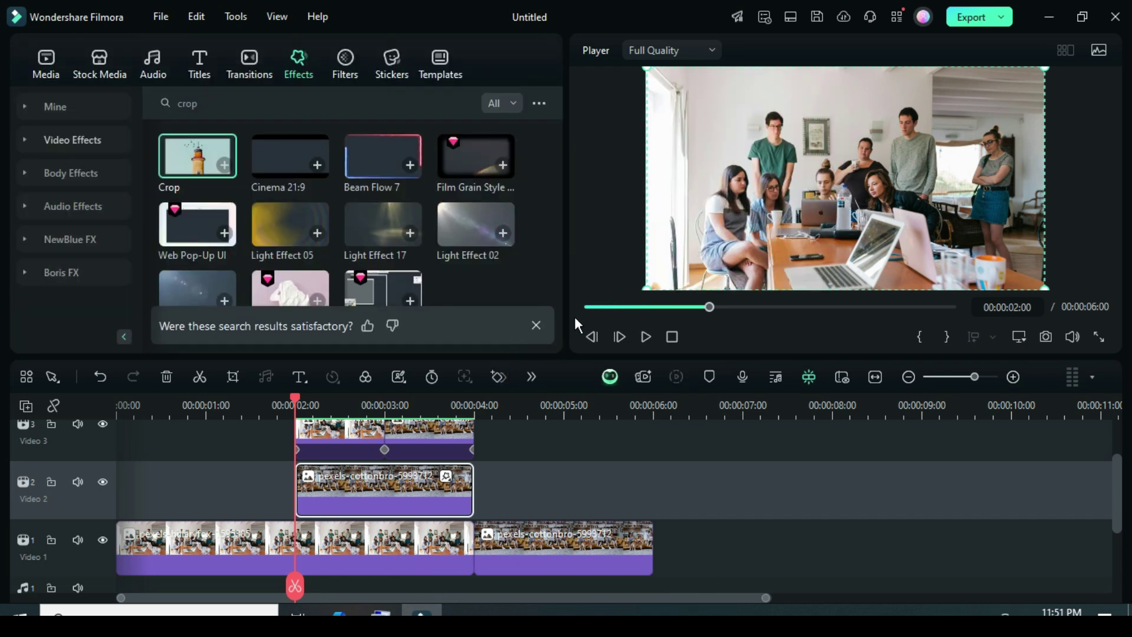
pyautogui.click(585, 307)
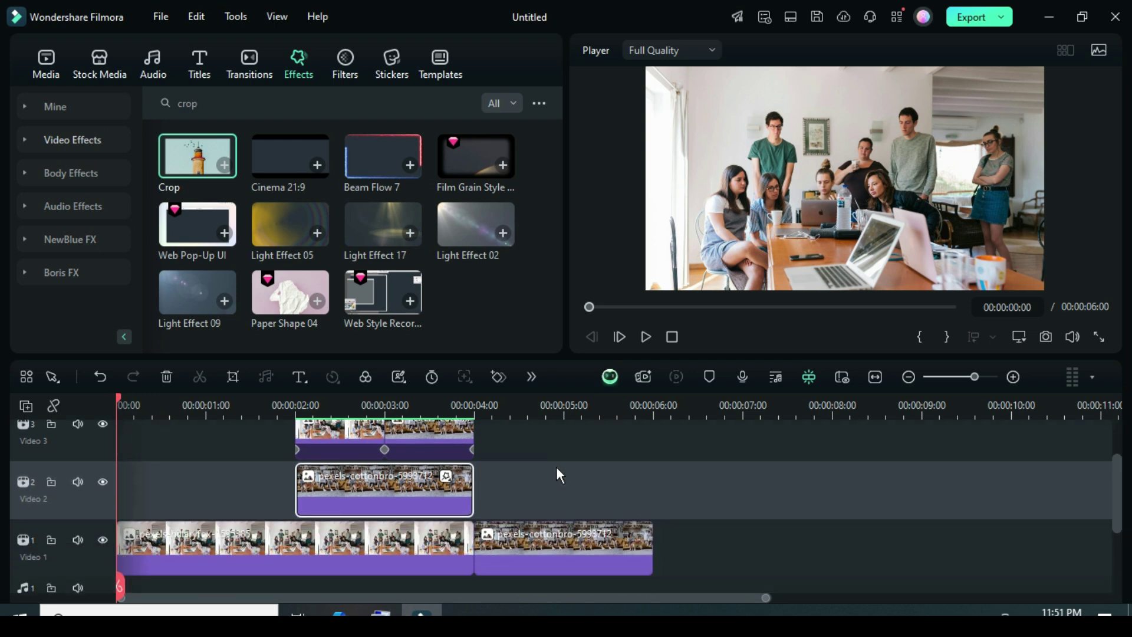
pyautogui.click(645, 337)
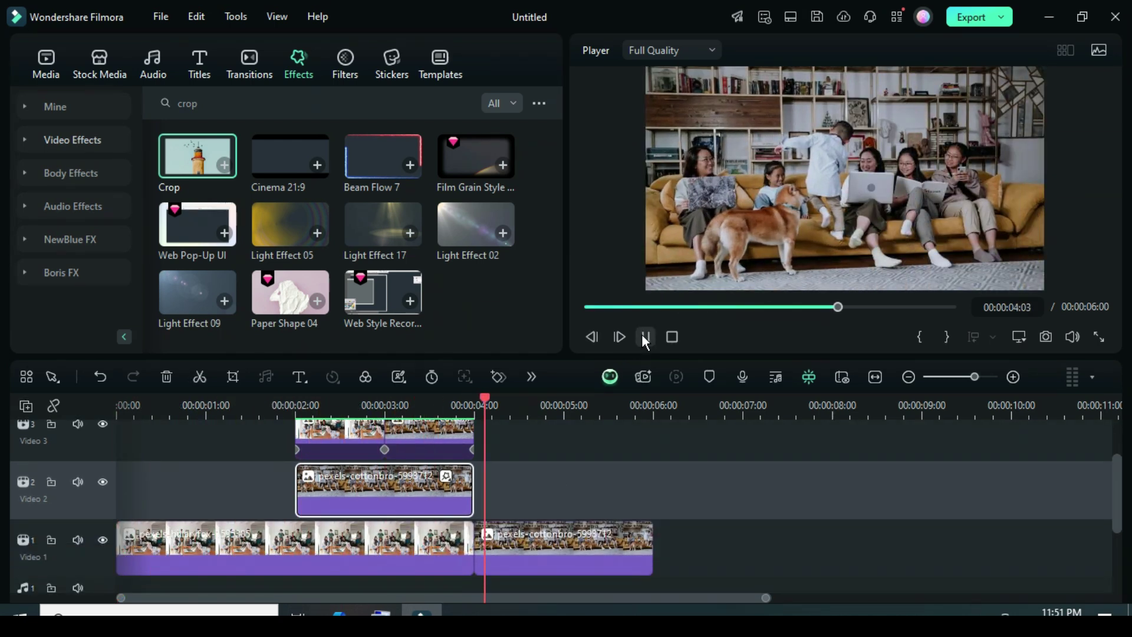
pyautogui.click(644, 337)
pyautogui.click(588, 307)
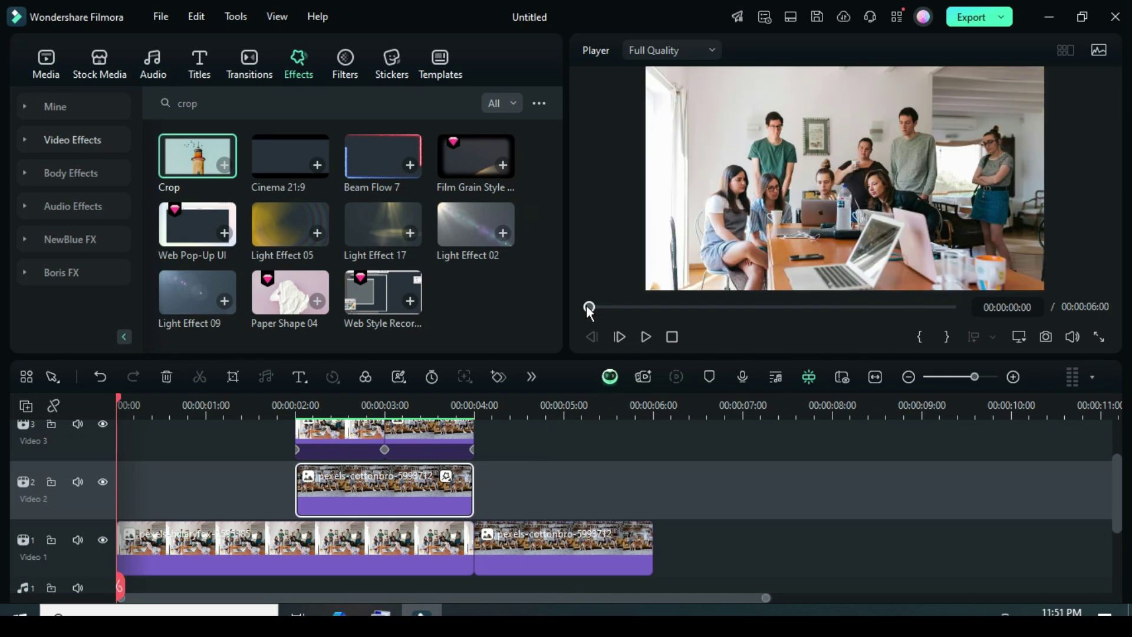
pyautogui.click(646, 337)
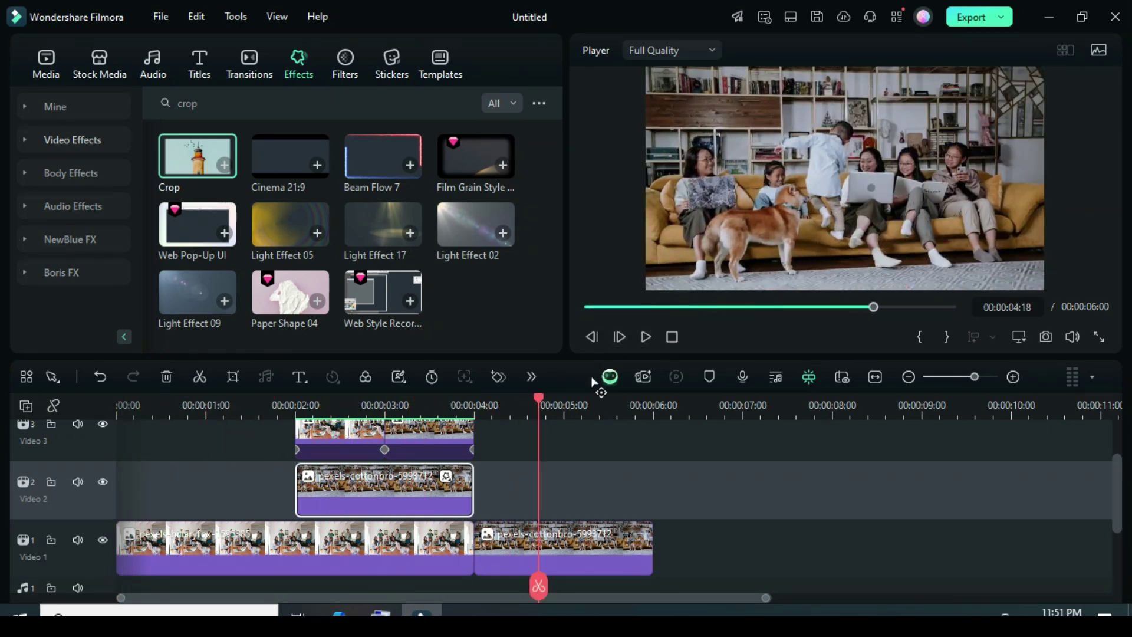
pyautogui.moveTo(538, 398); pyautogui.dragTo(292, 399)
# Open the first Video 3 split's settings and confirm them
pyautogui.scroll(1, 325, 464)
pyautogui.click(320, 480)
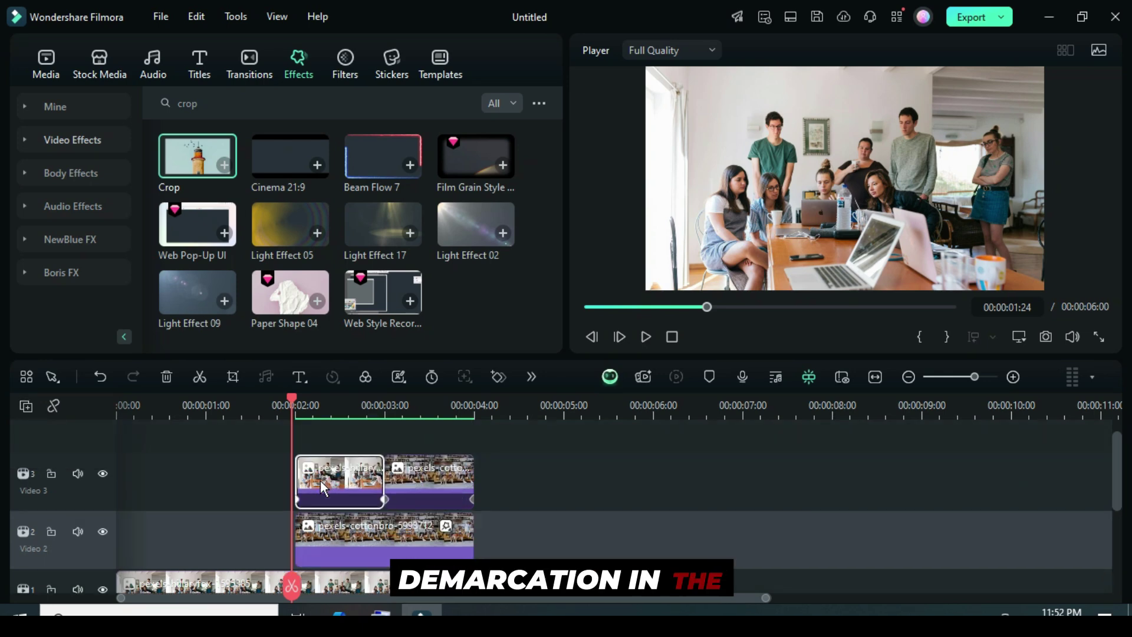
pyautogui.doubleClick(320, 480)
pyautogui.click(535, 330)
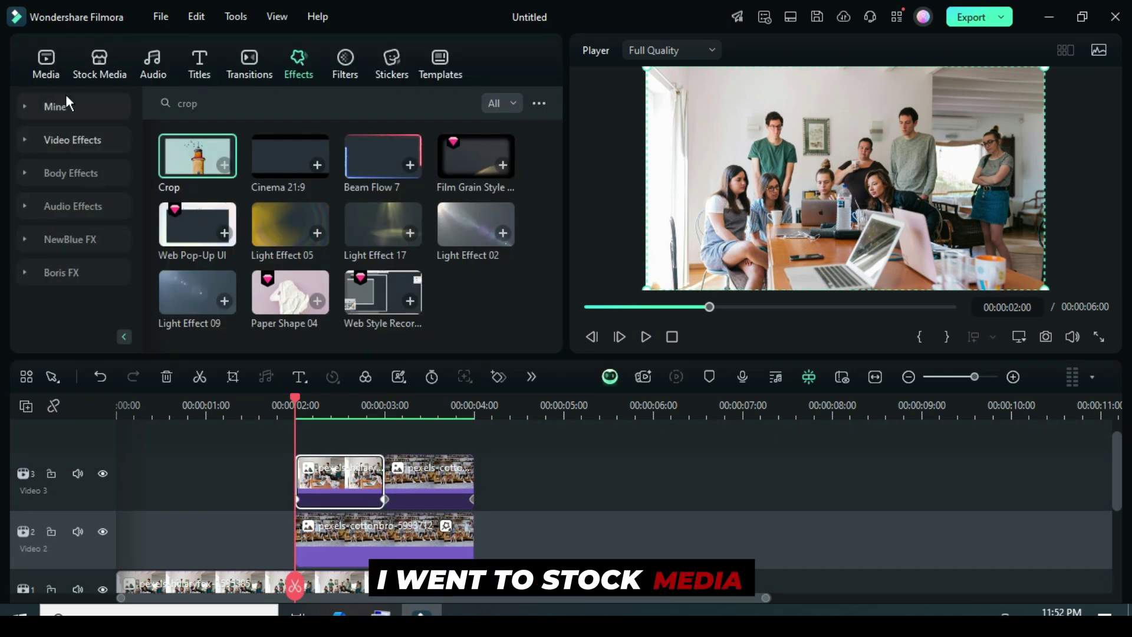
# Place Popular Gradient Media 13 on a new top track, ending at 4 seconds
pyautogui.click(95, 63)
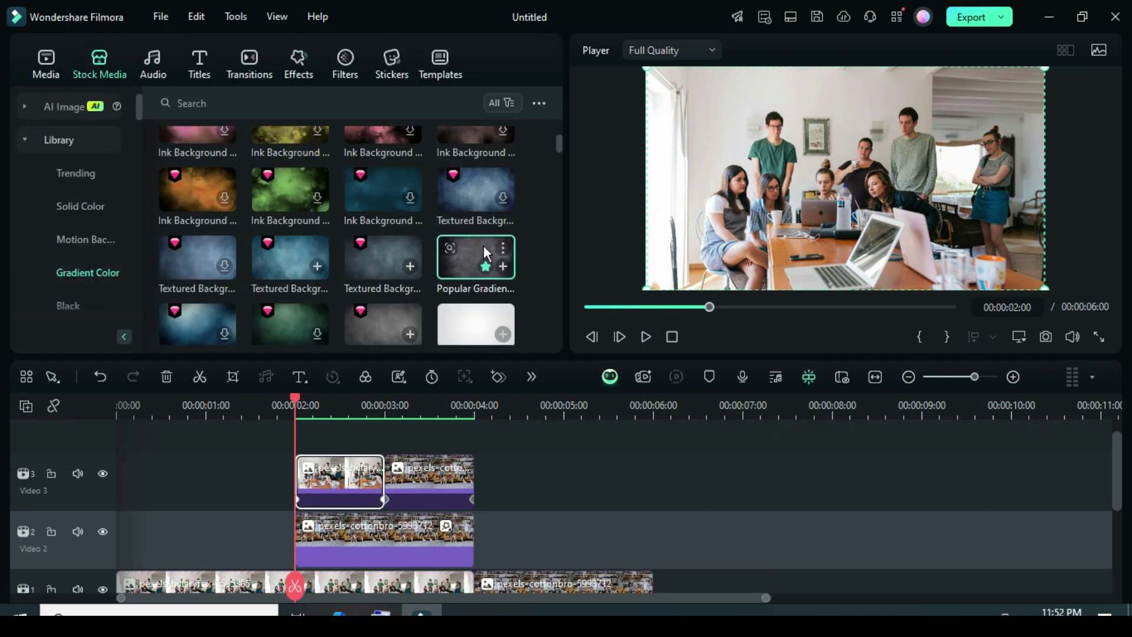
pyautogui.scroll(1, 398, 466)
pyautogui.moveTo(472, 260); pyautogui.dragTo(360, 461)
pyautogui.moveTo(740, 471); pyautogui.dragTo(475, 472)
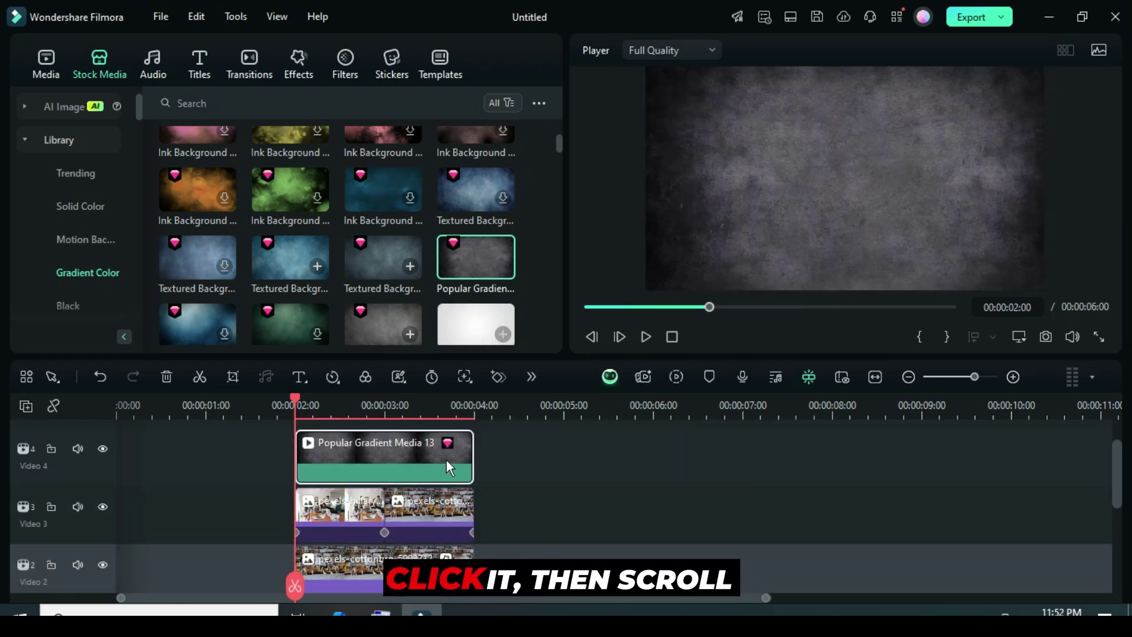
# Give the gradient clip on Video 4 the Multiply blend mode at 20 opacity
pyautogui.click(353, 458)
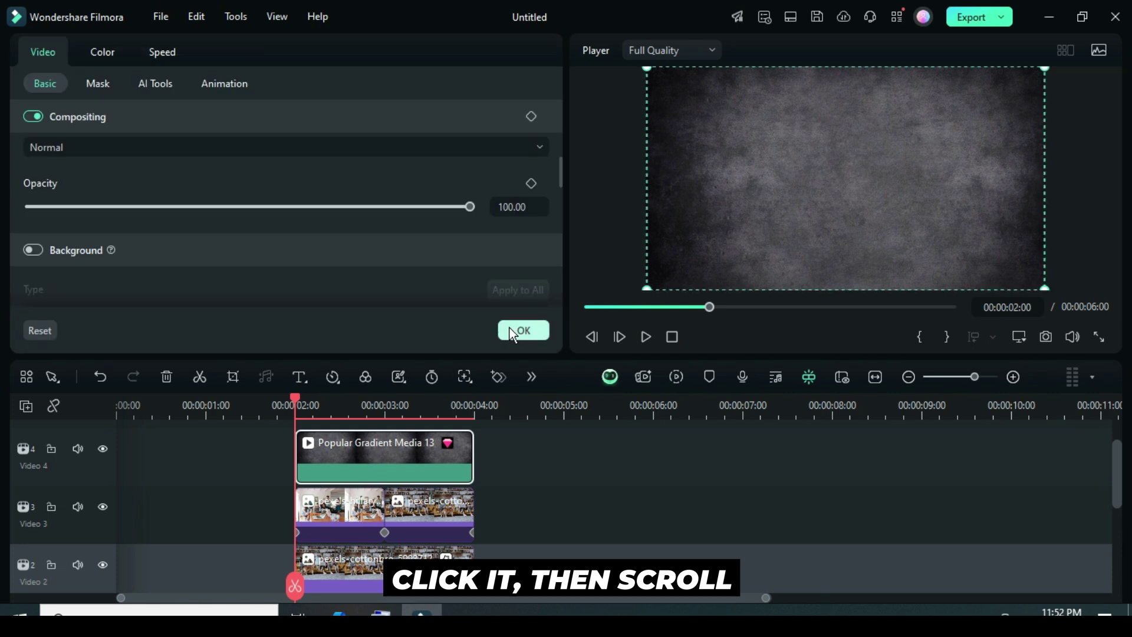
pyautogui.scroll(5, 262, 177)
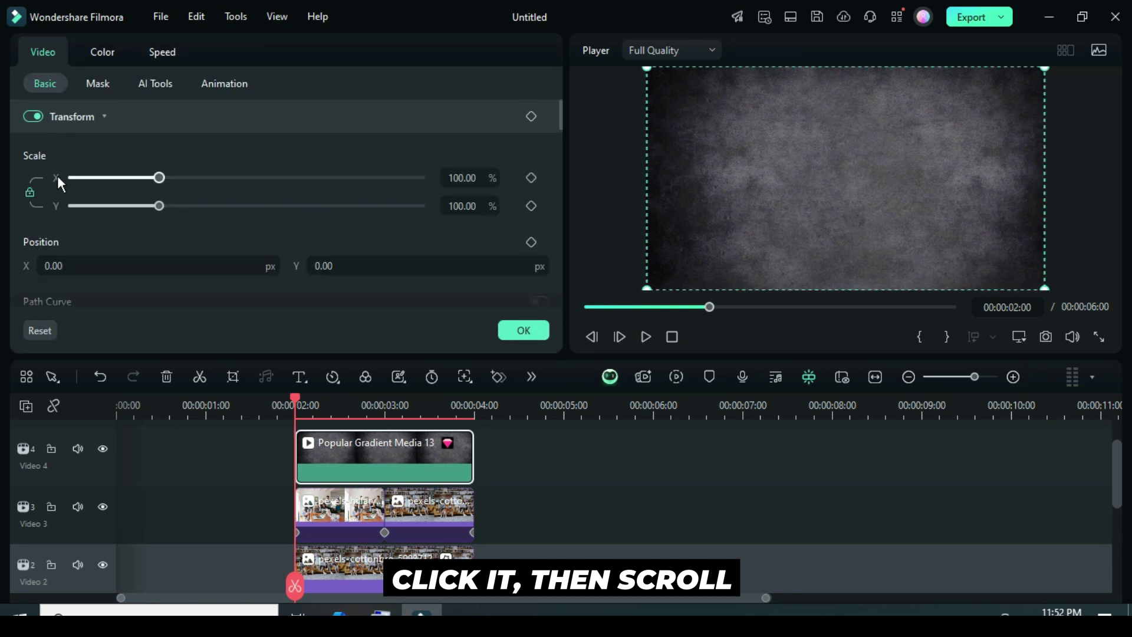
pyautogui.scroll(-1, 276, 172)
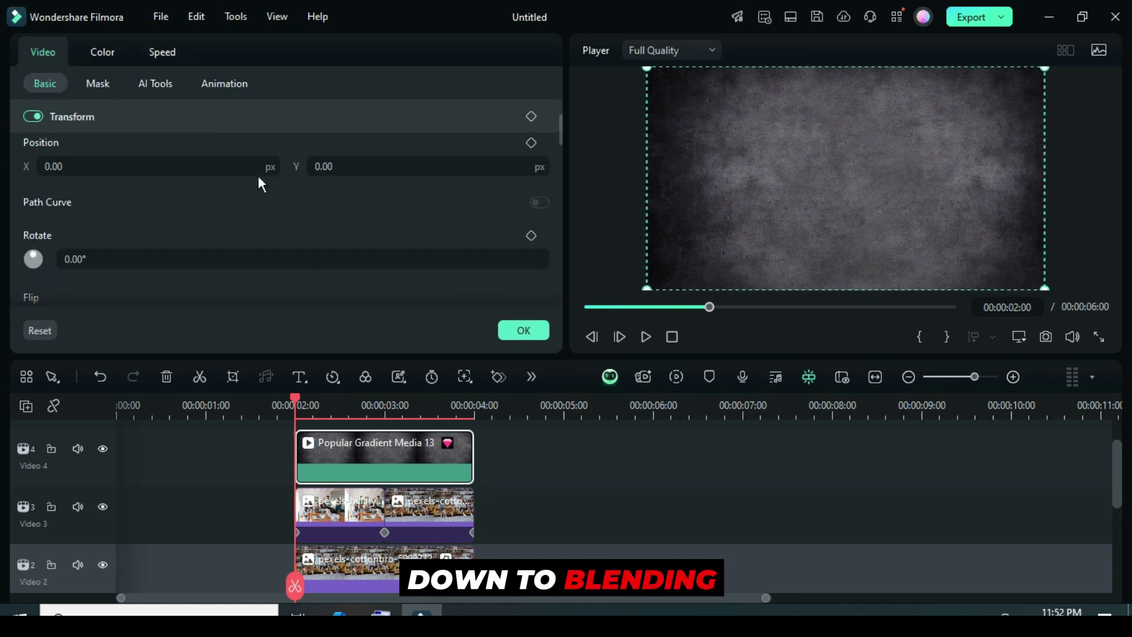
pyautogui.scroll(-3, 257, 175)
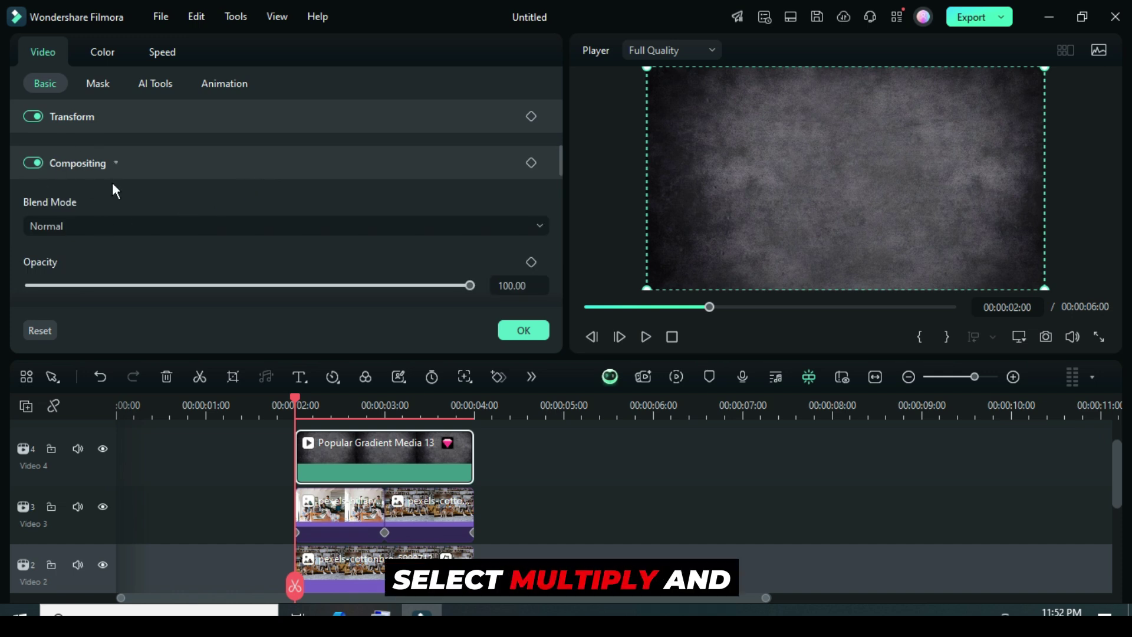
pyautogui.click(156, 226)
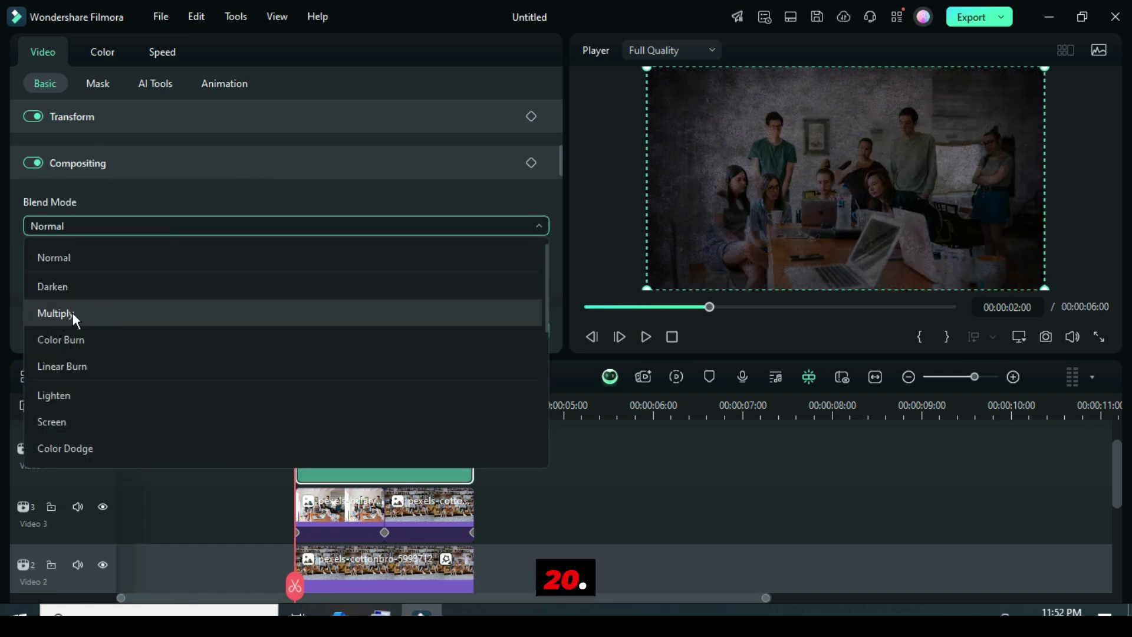
pyautogui.click(69, 313)
pyautogui.scroll(-11, 519, 286)
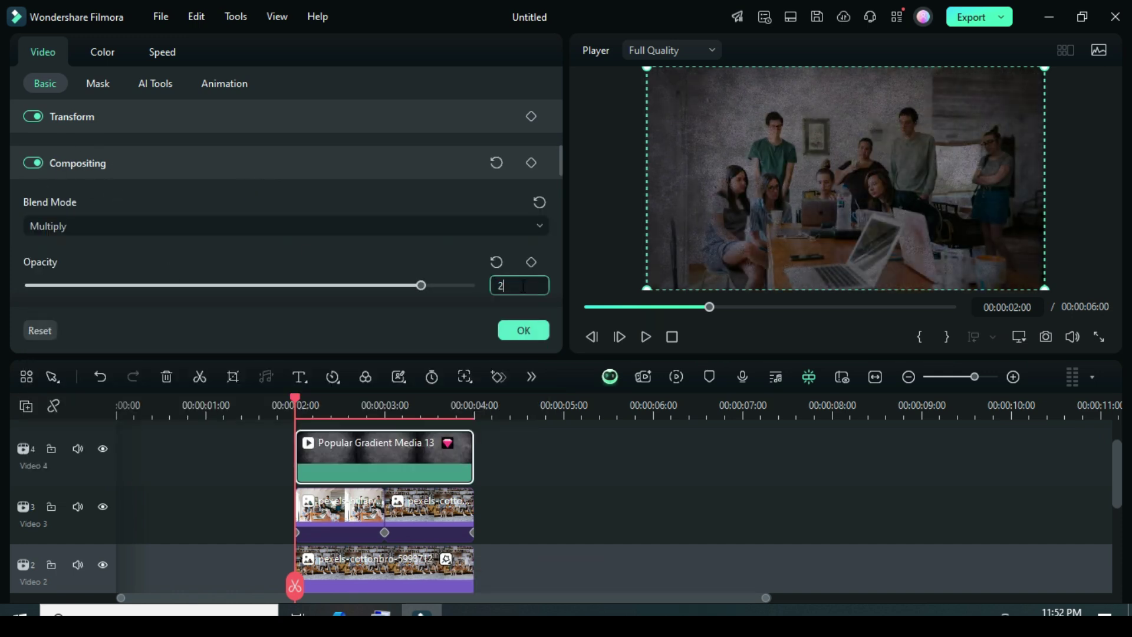
pyautogui.press('Return')
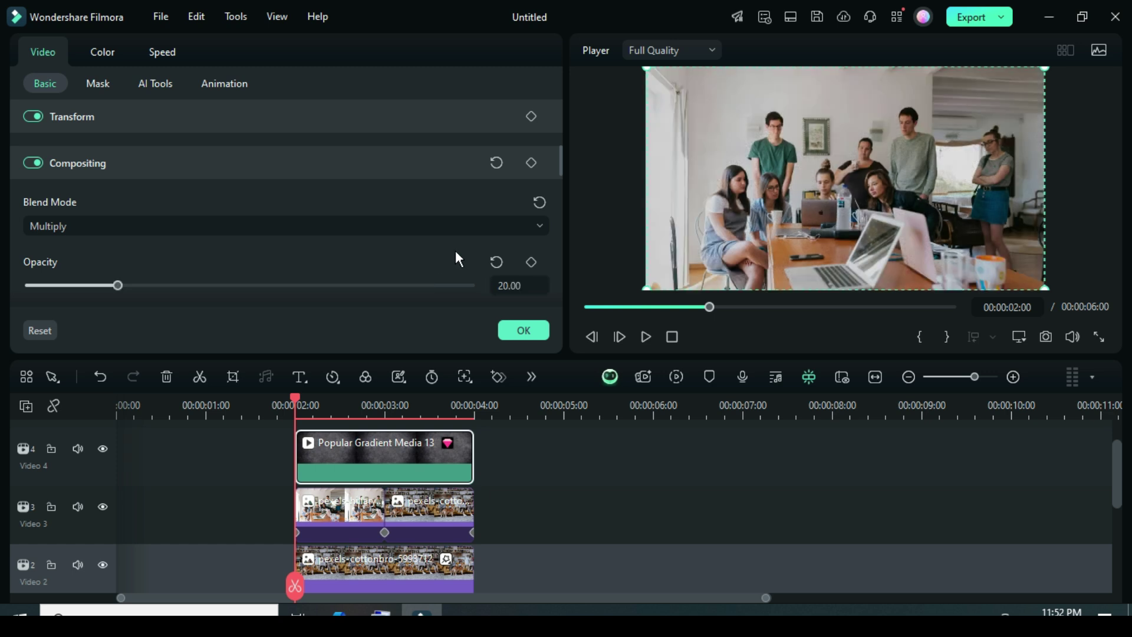
# Add a Crop effect to the gradient clip and set its Left crop to 50
pyautogui.click(530, 330)
pyautogui.click(300, 64)
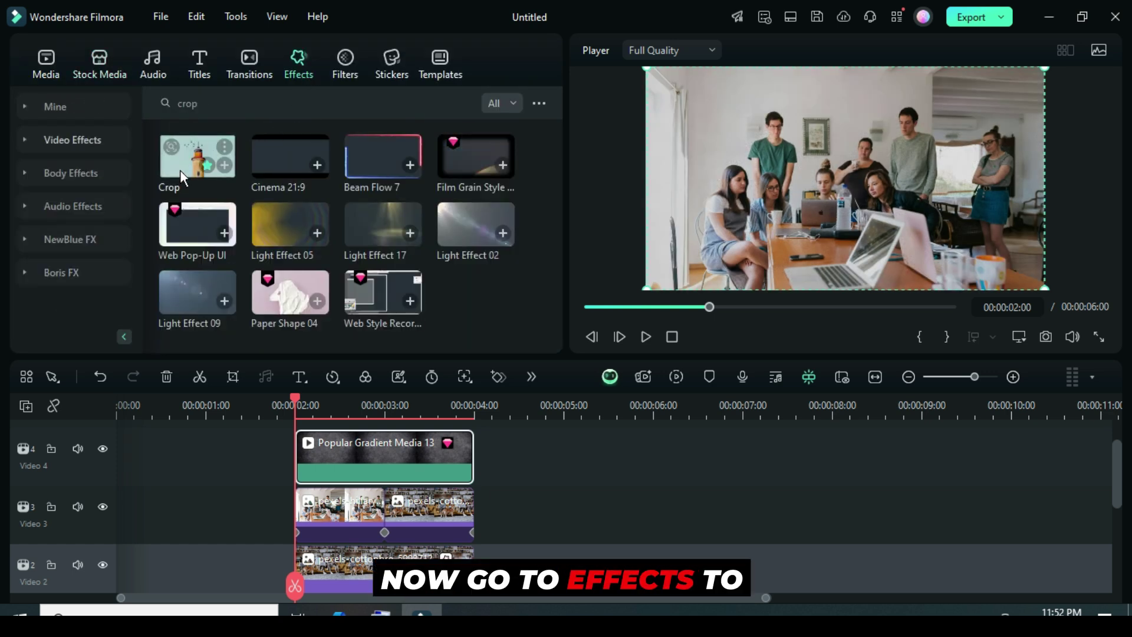
pyautogui.moveTo(220, 150); pyautogui.dragTo(342, 460)
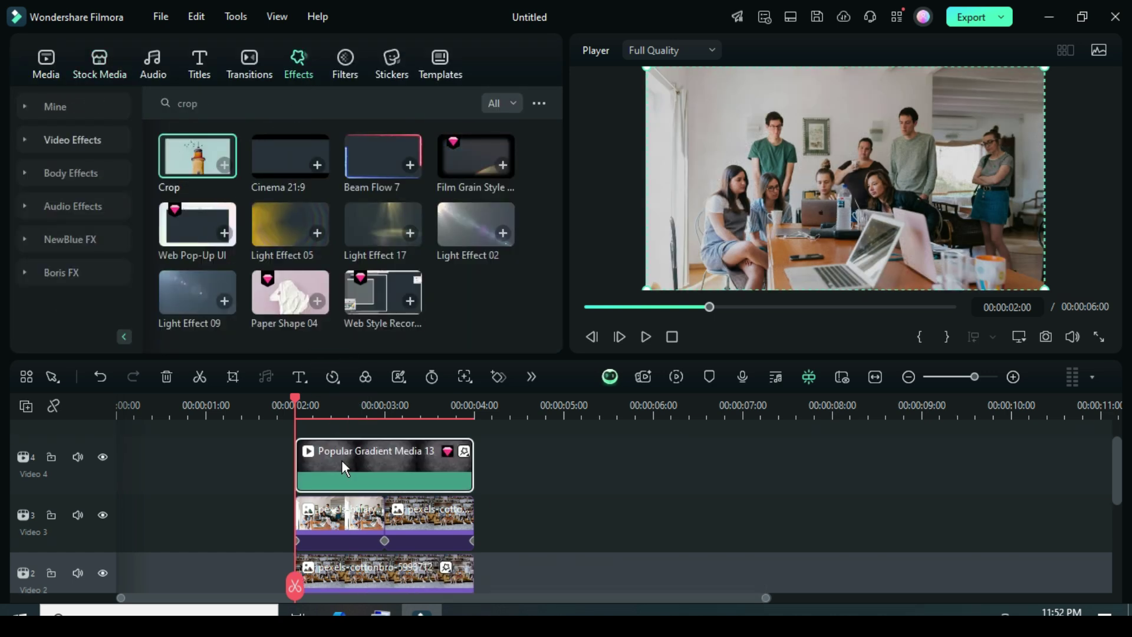
pyautogui.doubleClick(370, 465)
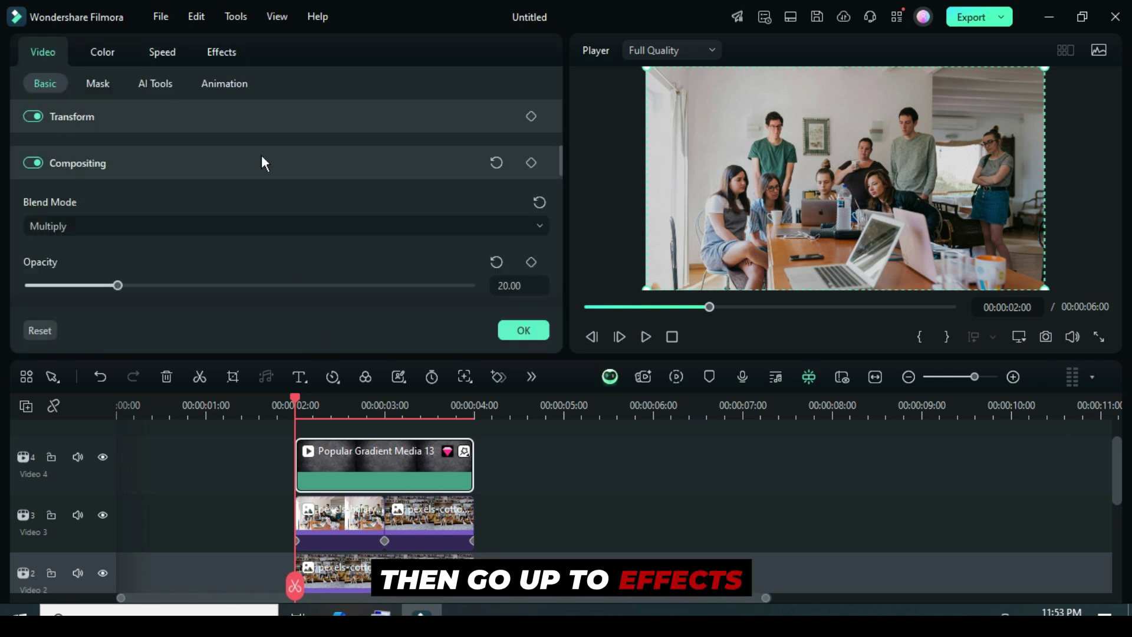
pyautogui.click(229, 54)
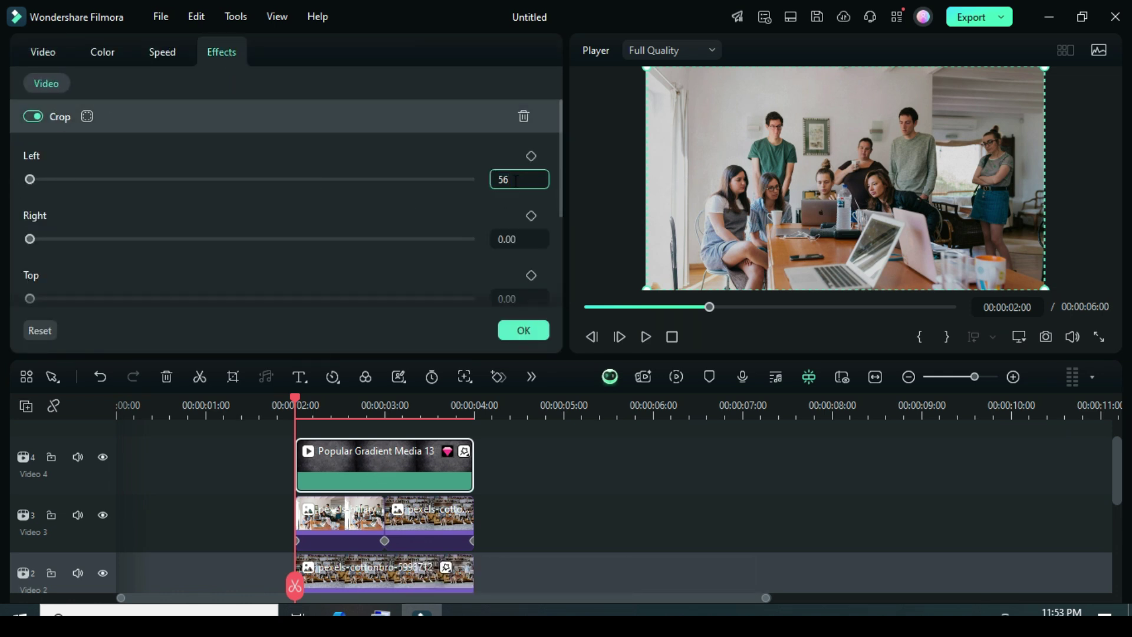
pyautogui.press('Return')
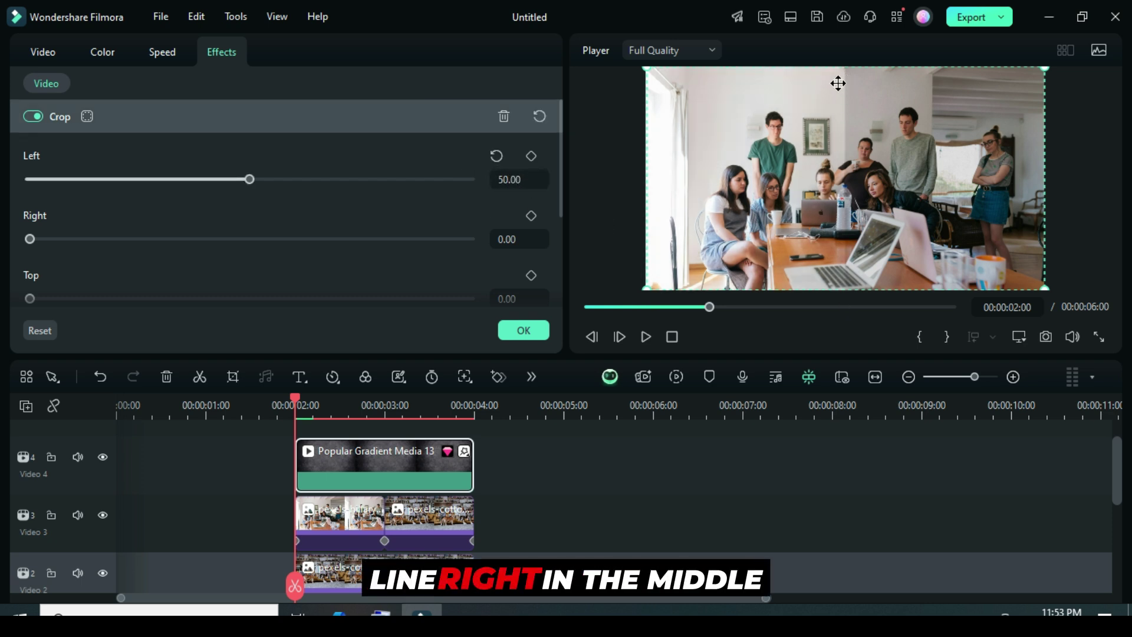
# Put a one-second Dissolve transition at the gradient clip's start and another at its end
pyautogui.click(523, 330)
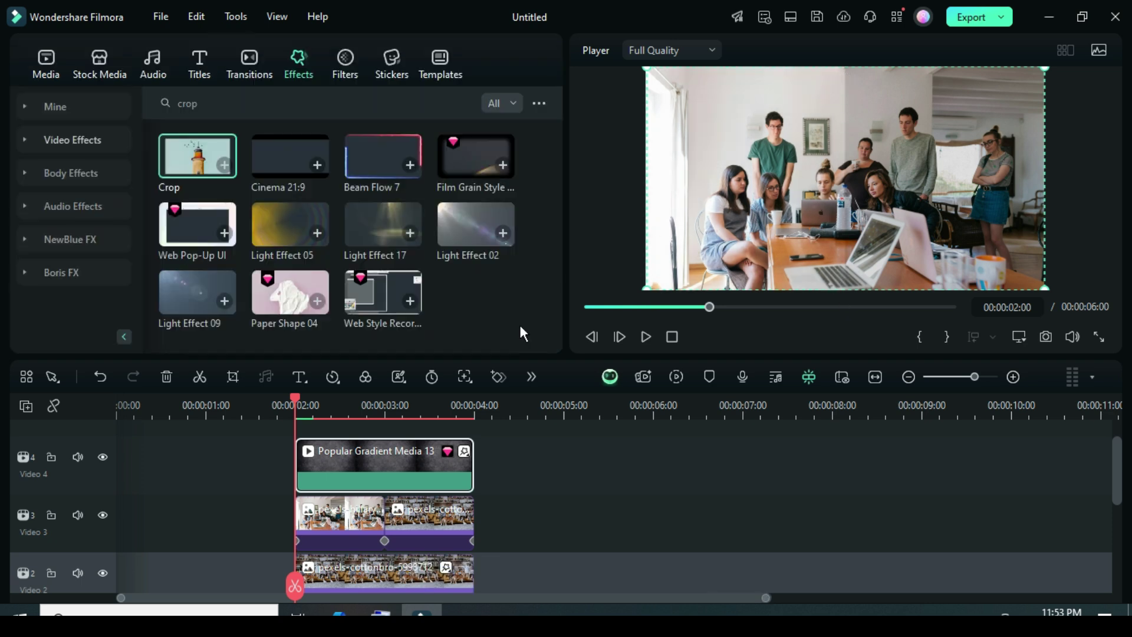
pyautogui.click(249, 65)
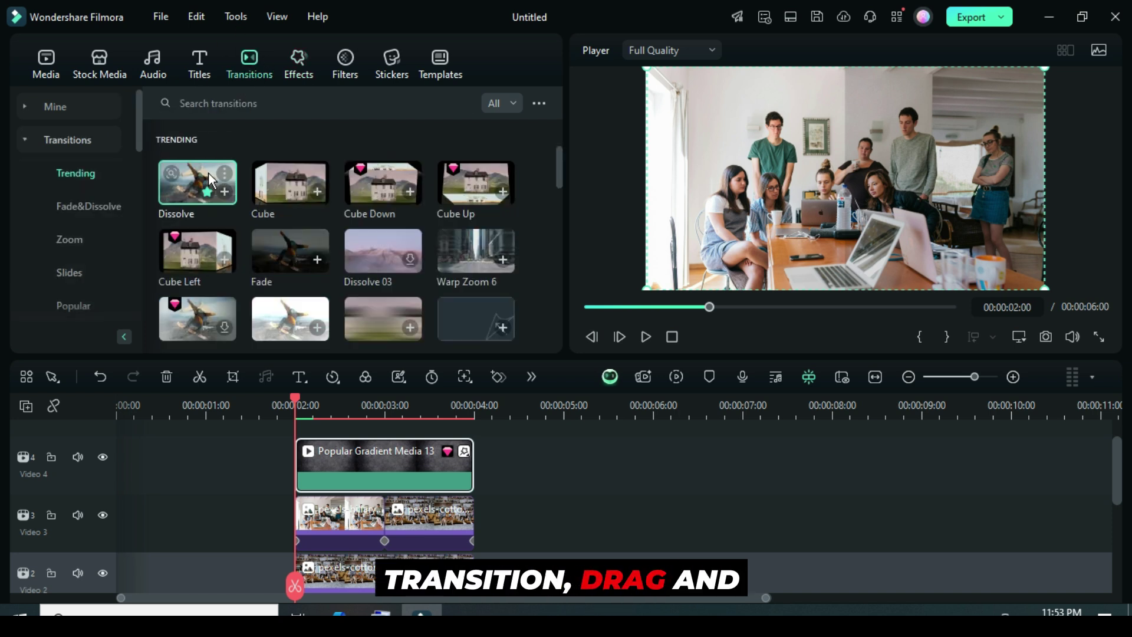
pyautogui.moveTo(185, 188); pyautogui.dragTo(314, 473)
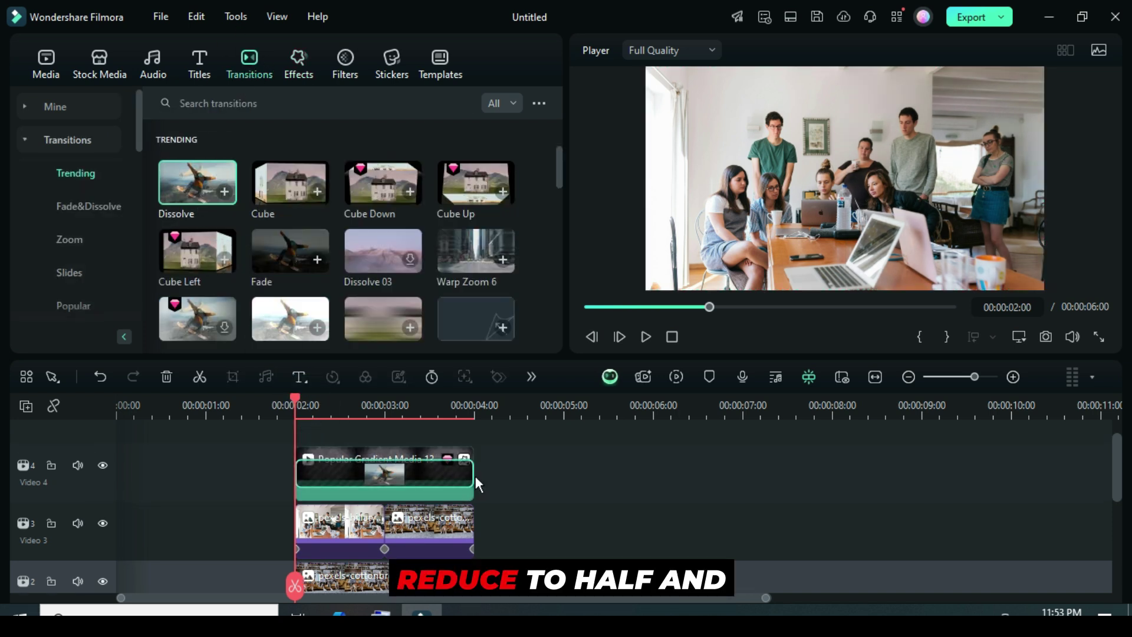
pyautogui.moveTo(475, 476); pyautogui.dragTo(382, 480)
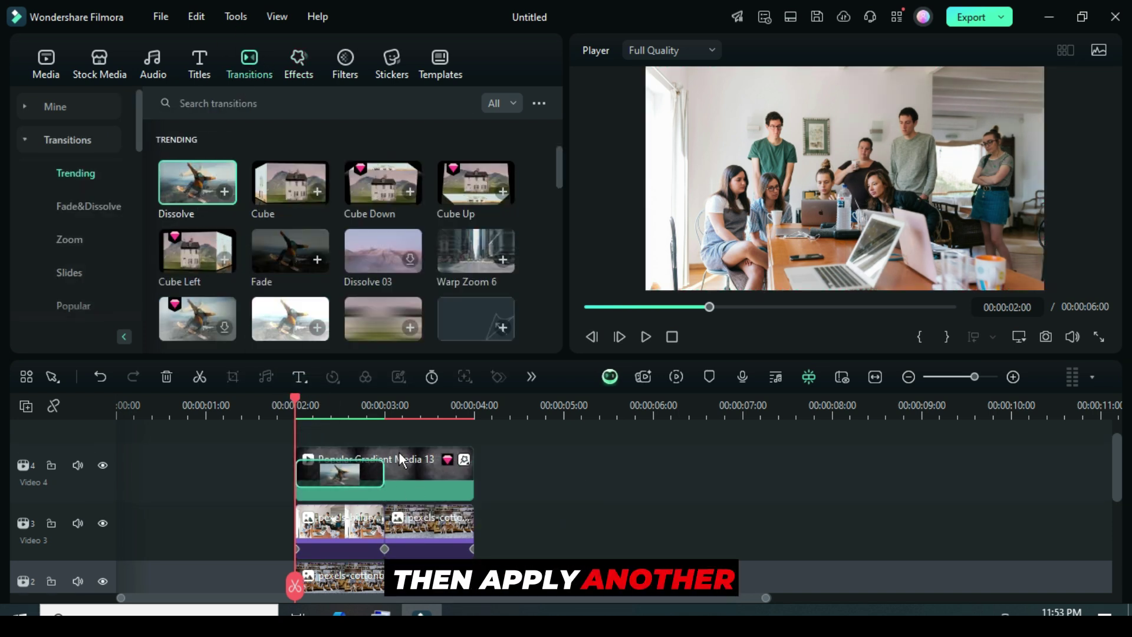
pyautogui.moveTo(197, 182); pyautogui.dragTo(429, 475)
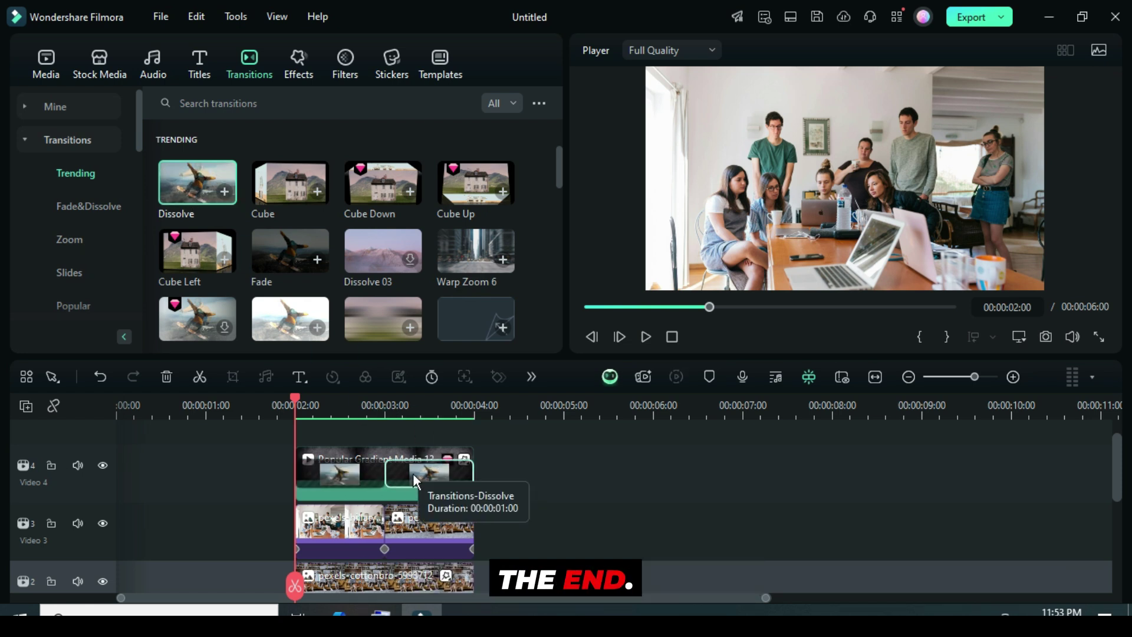
pyautogui.scroll(-3, 416, 464)
# Play the finished flip sequence from the beginning in the preview player
pyautogui.click(586, 306)
pyautogui.scroll(2, 487, 480)
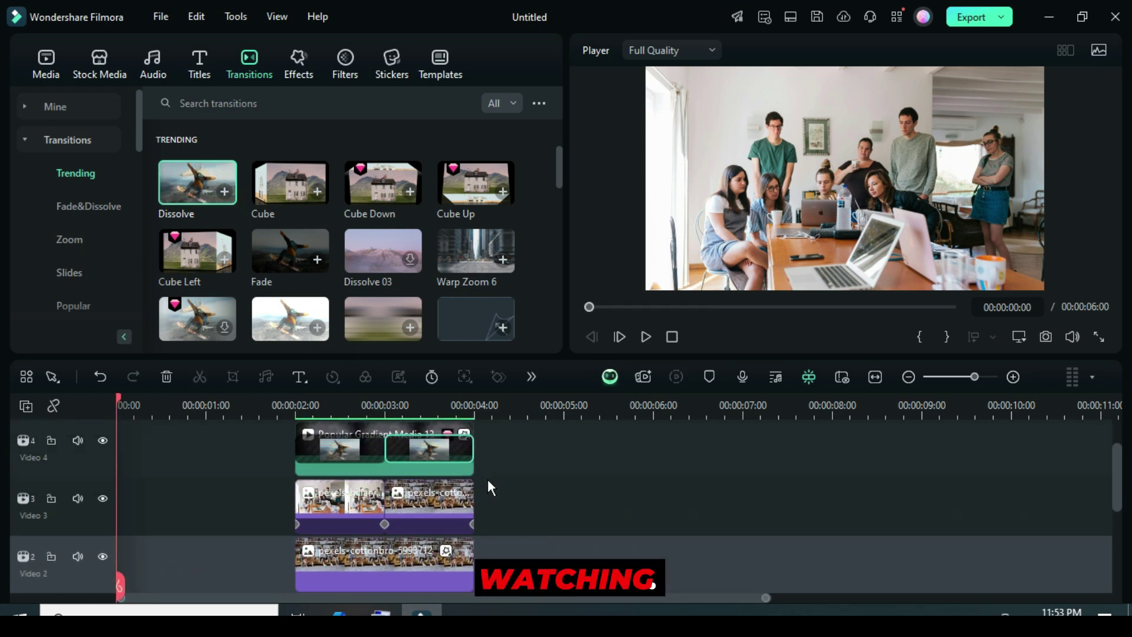
pyautogui.scroll(-1, 543, 476)
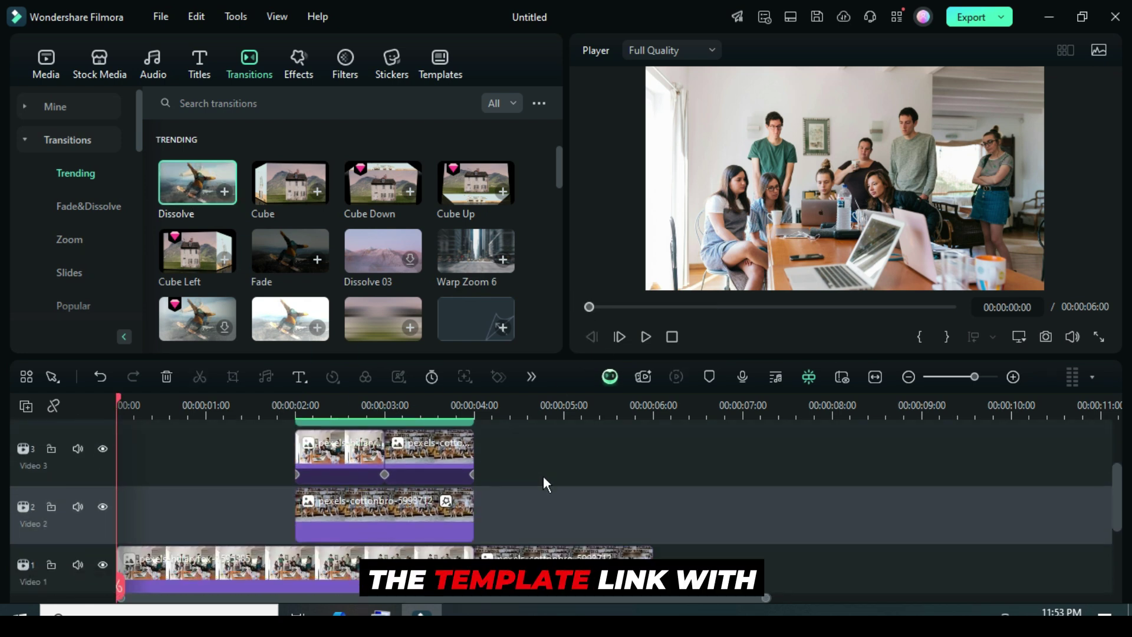
pyautogui.click(645, 337)
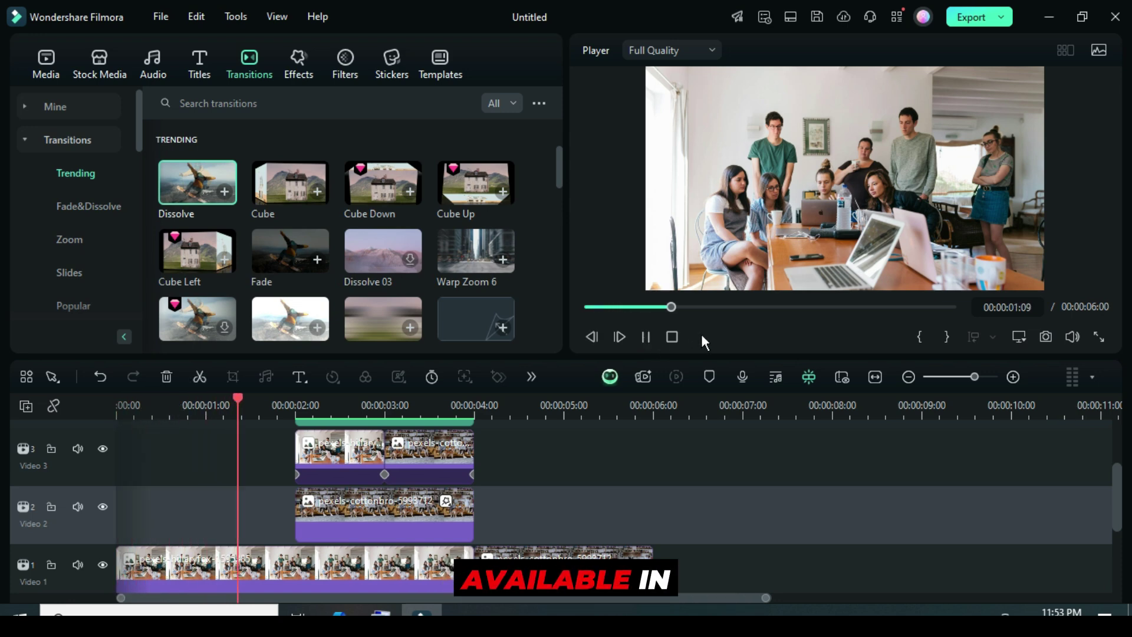